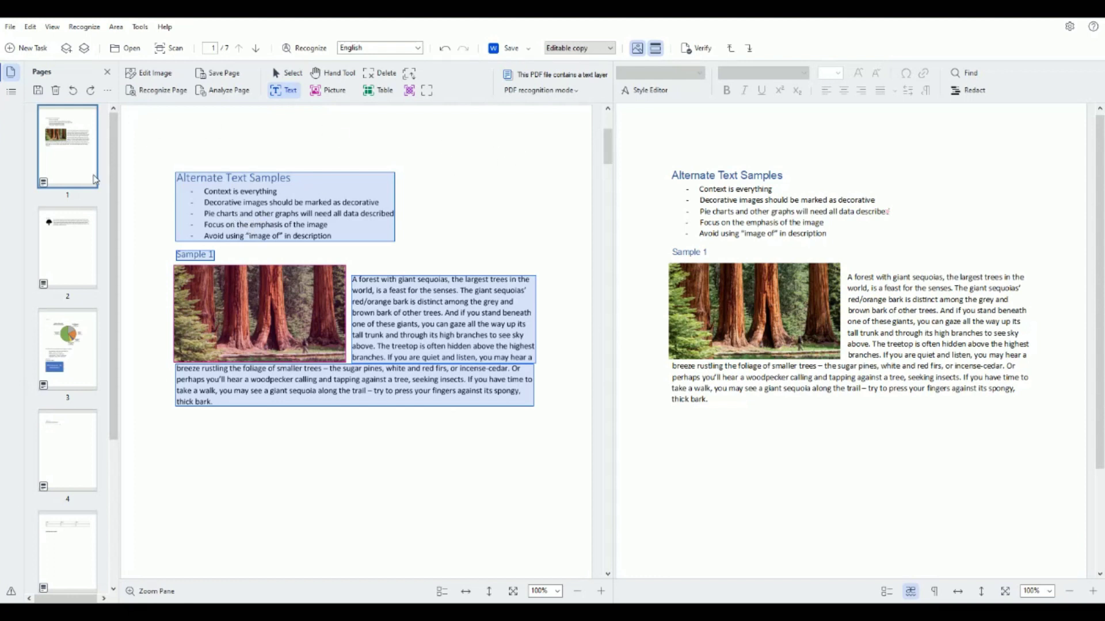
Step: Browse pages 7, 5 and 4 in the thumbnails, then return to page 1
scroll(80, 249, "down", 3)
scroll(74, 265, "up", 3)
scroll(87, 305, "down", 3)
left_click(51, 546)
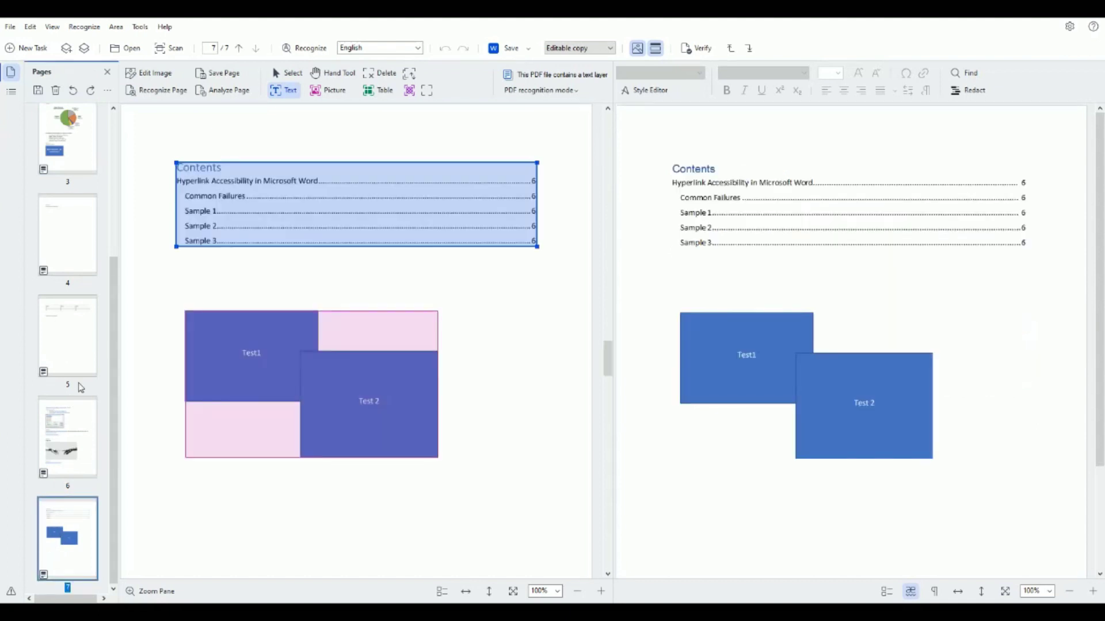
left_click(67, 336)
left_click(69, 219)
scroll(72, 190, "up", 5)
left_click(74, 167)
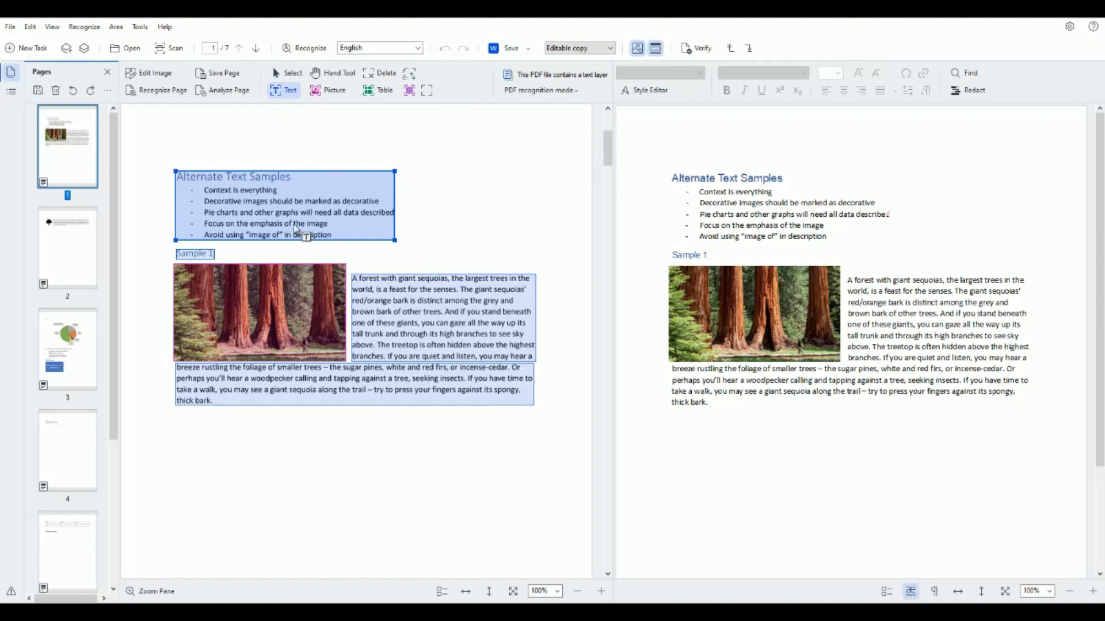
Step: Inspect the forest picture area and the Alternate Text Samples heading's recognized style on page 1
left_click(274, 340)
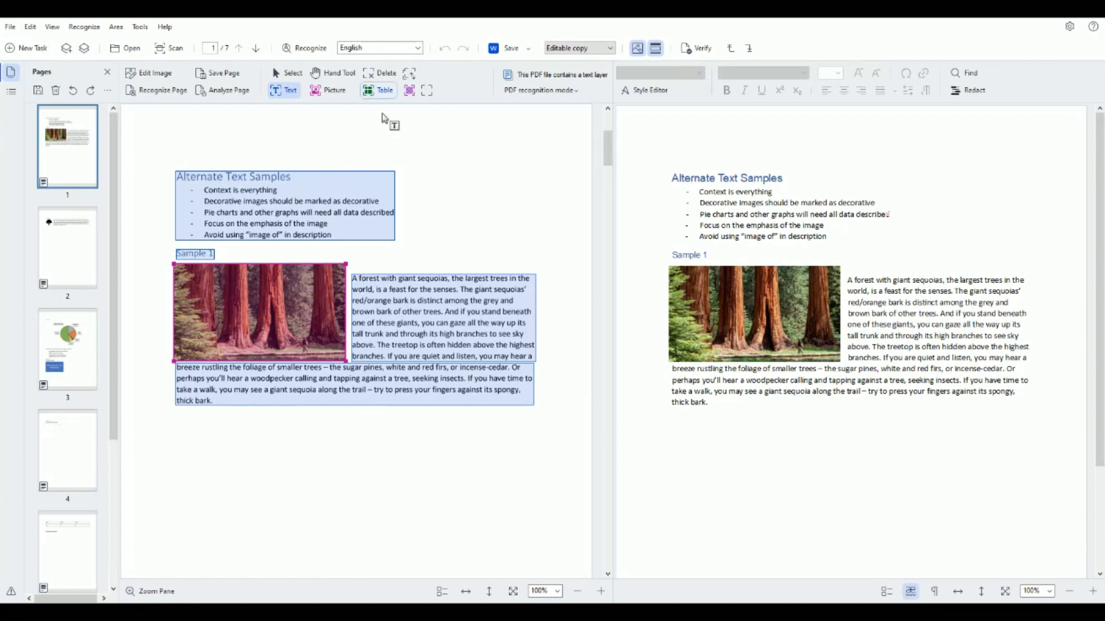
left_click(783, 194)
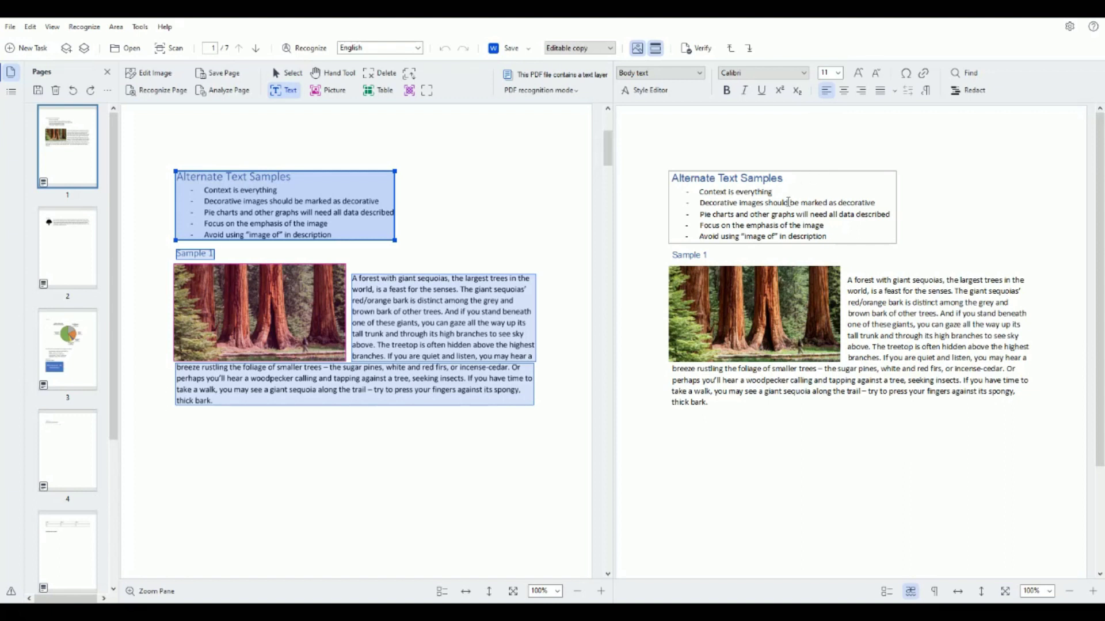
left_click(528, 185)
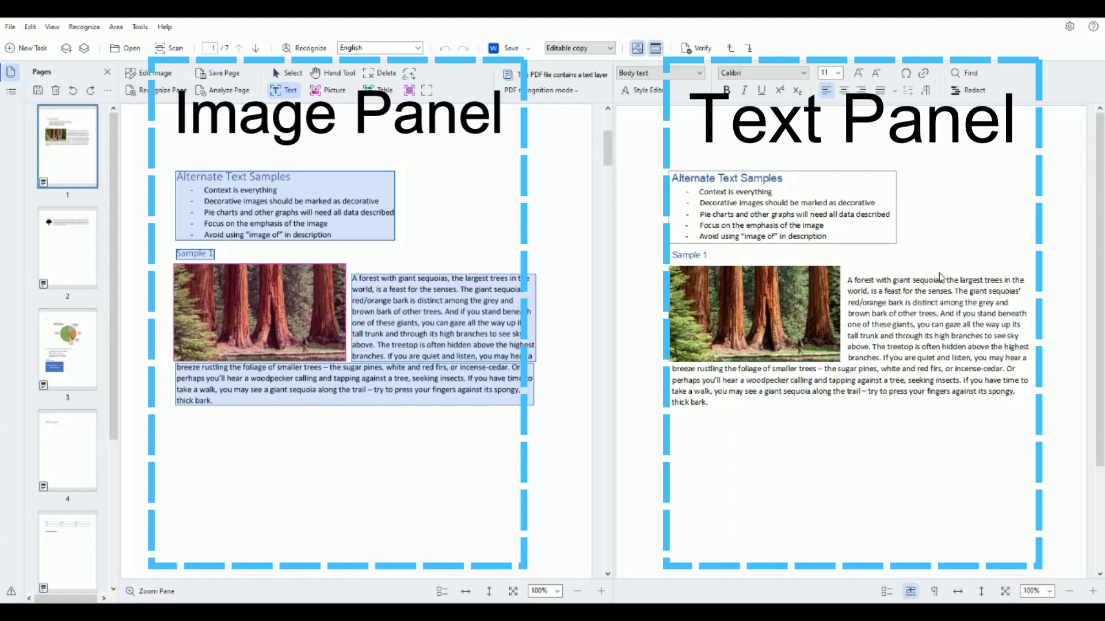
left_click(740, 179)
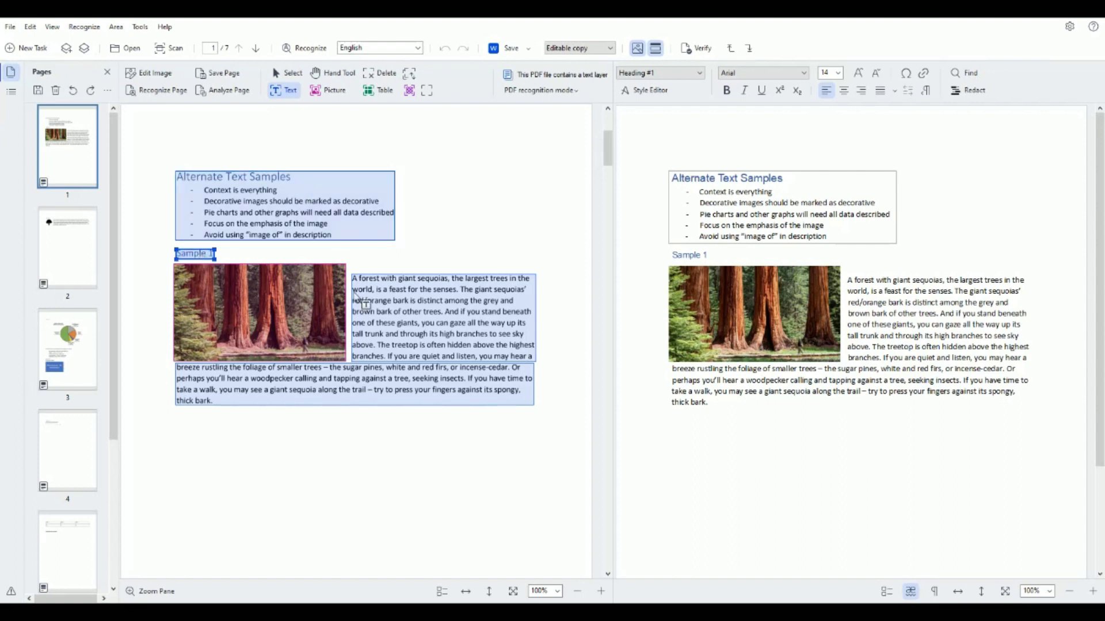
Step: Show area-order markers, review page 1's heading, picture and text areas, then go to page 2
left_click(354, 356)
left_click(290, 331)
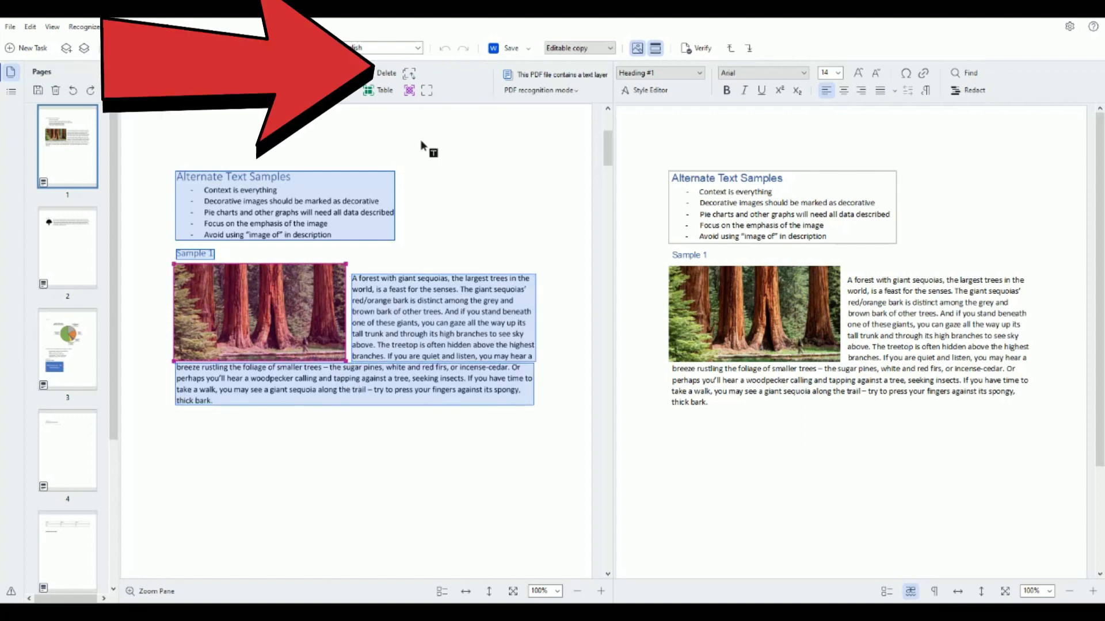
left_click(410, 74)
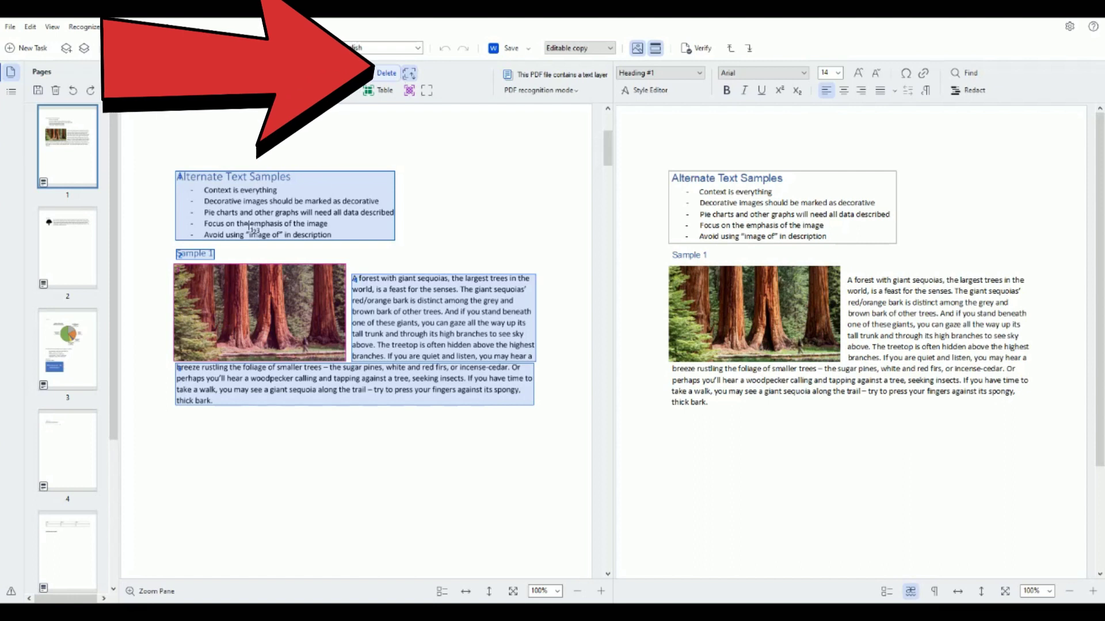
left_click(244, 199)
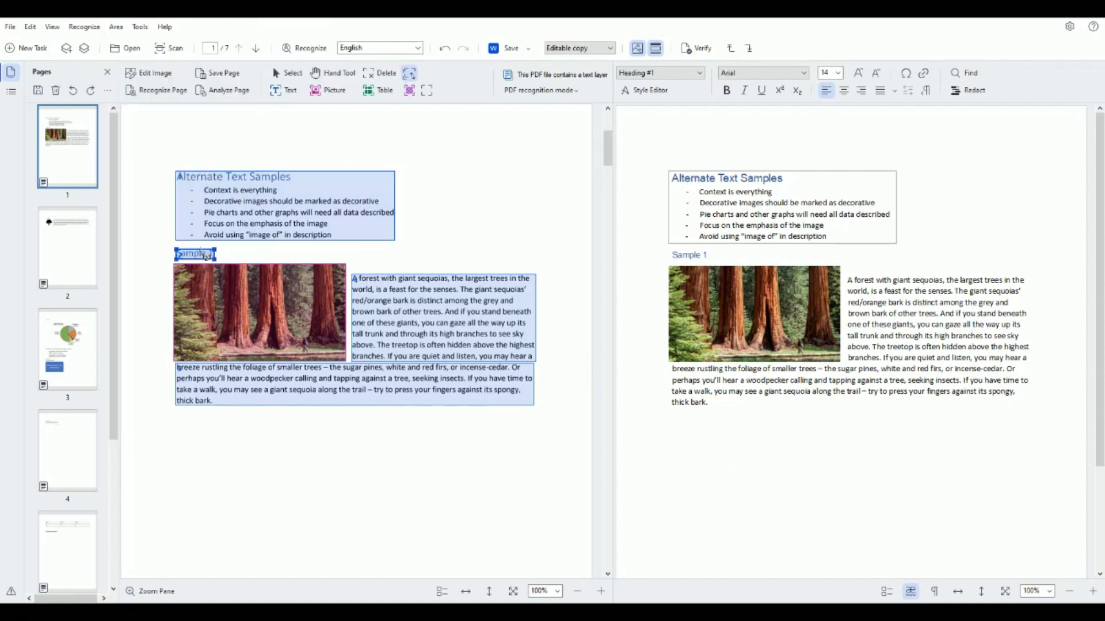
left_click(286, 295)
left_click(398, 296)
left_click(346, 375)
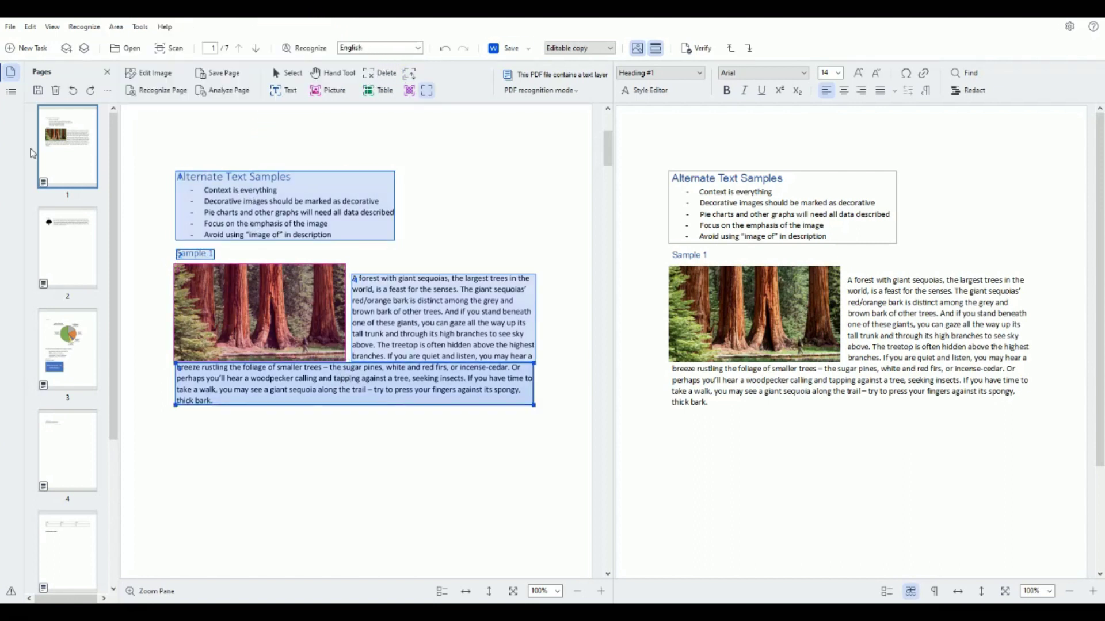
left_click(66, 234)
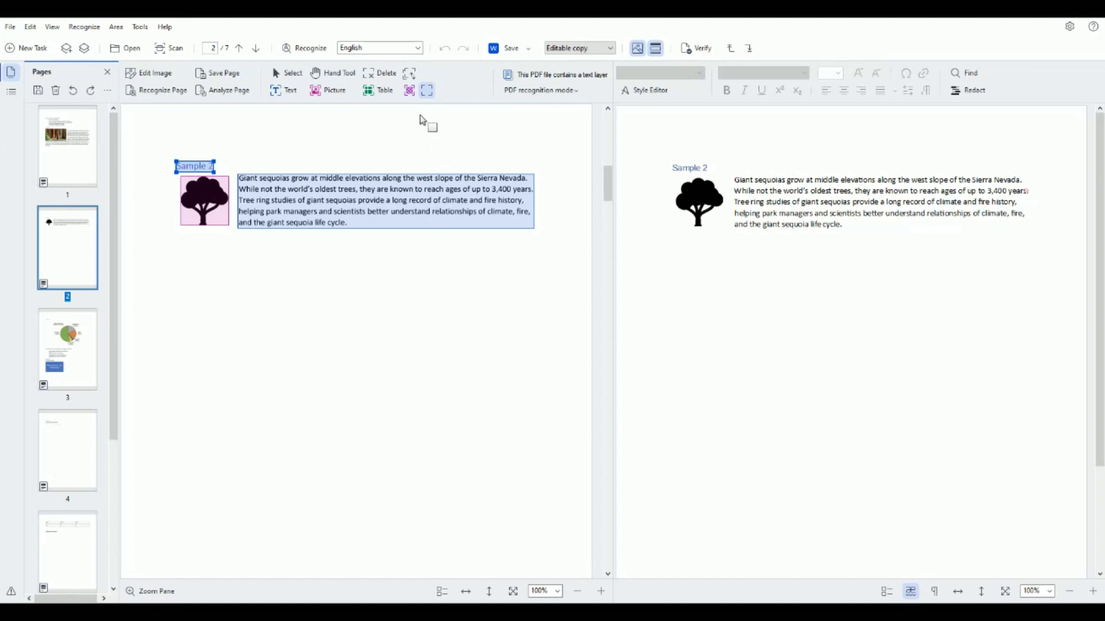
Step: Delete the tree picture area on page 2 and check the Sample 2 text's style
left_click(286, 74)
left_click(193, 213)
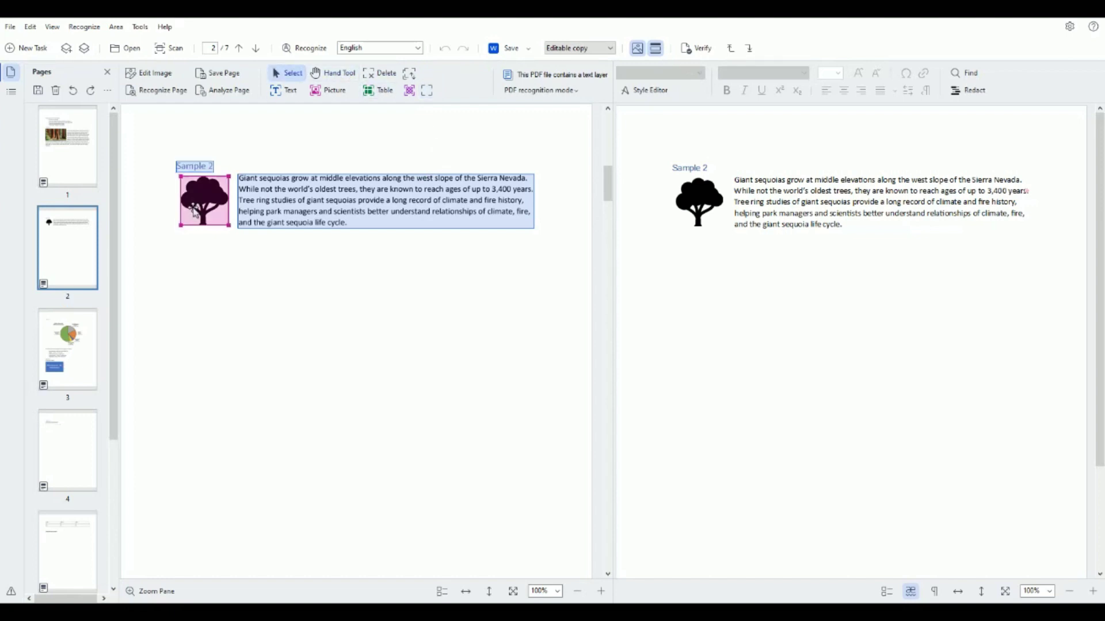
key("Delete")
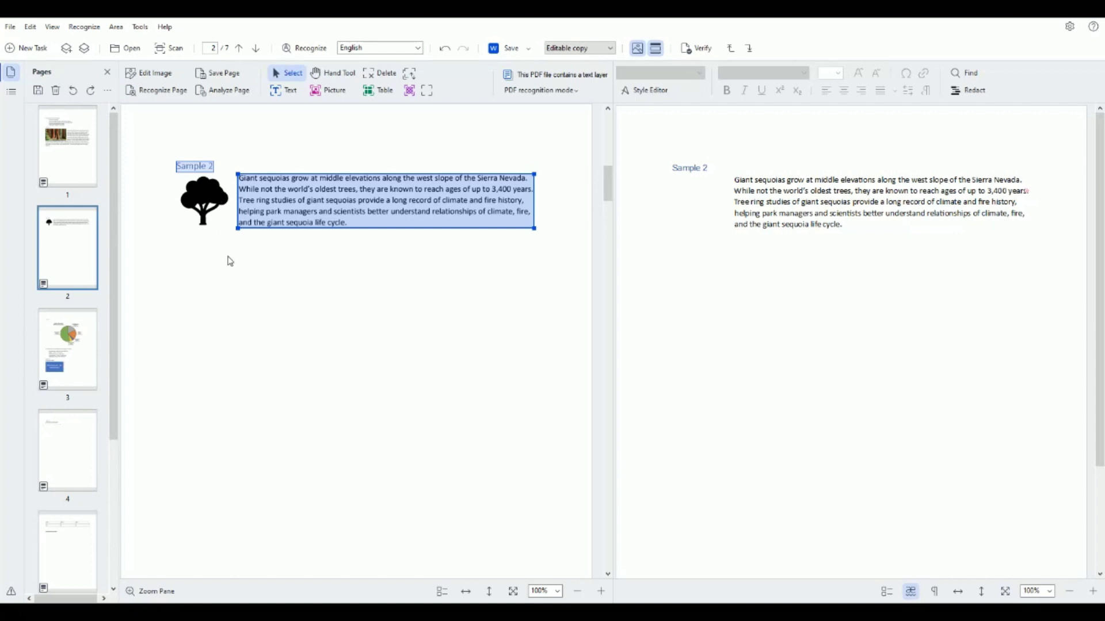
left_click(759, 180)
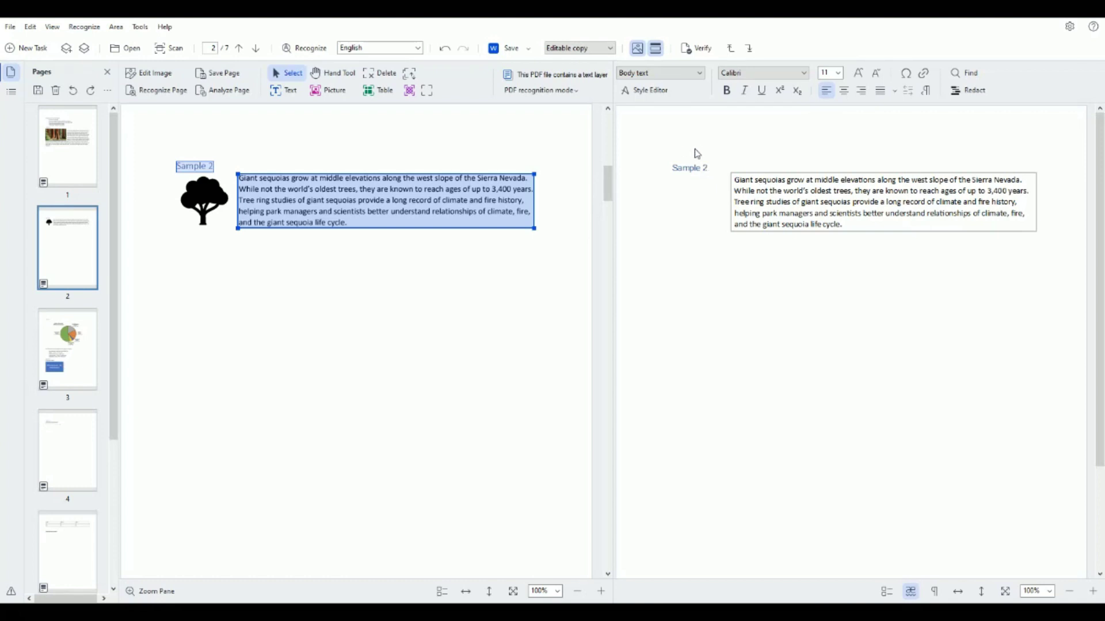
left_click(194, 167)
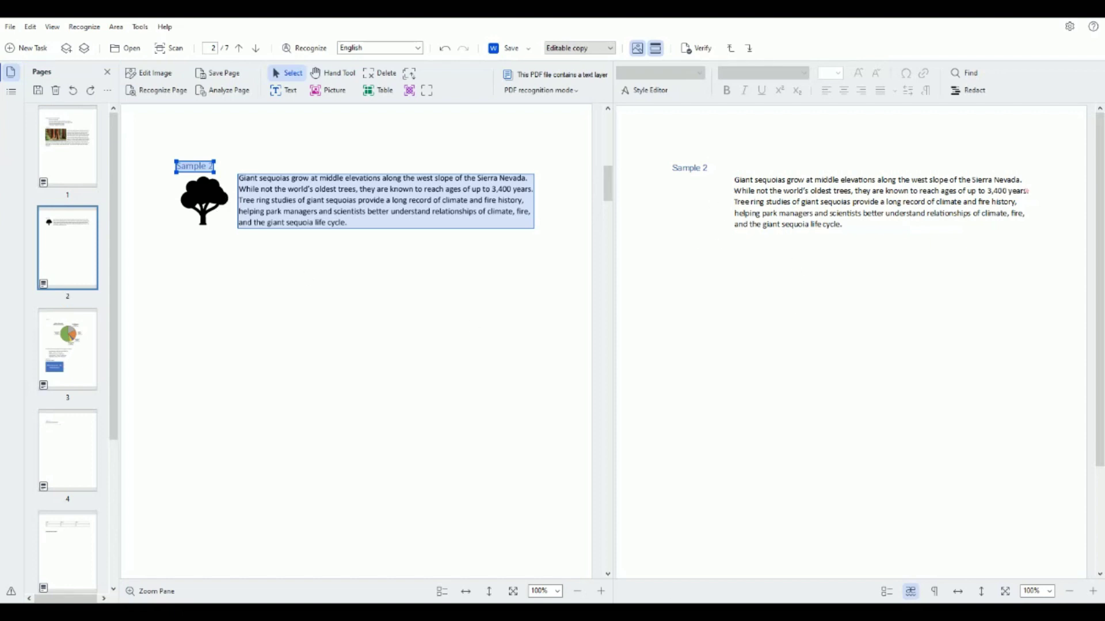
Step: On page 3, select the pie chart and label areas, then undo a test edit to Non-Wilderness
left_click(86, 349)
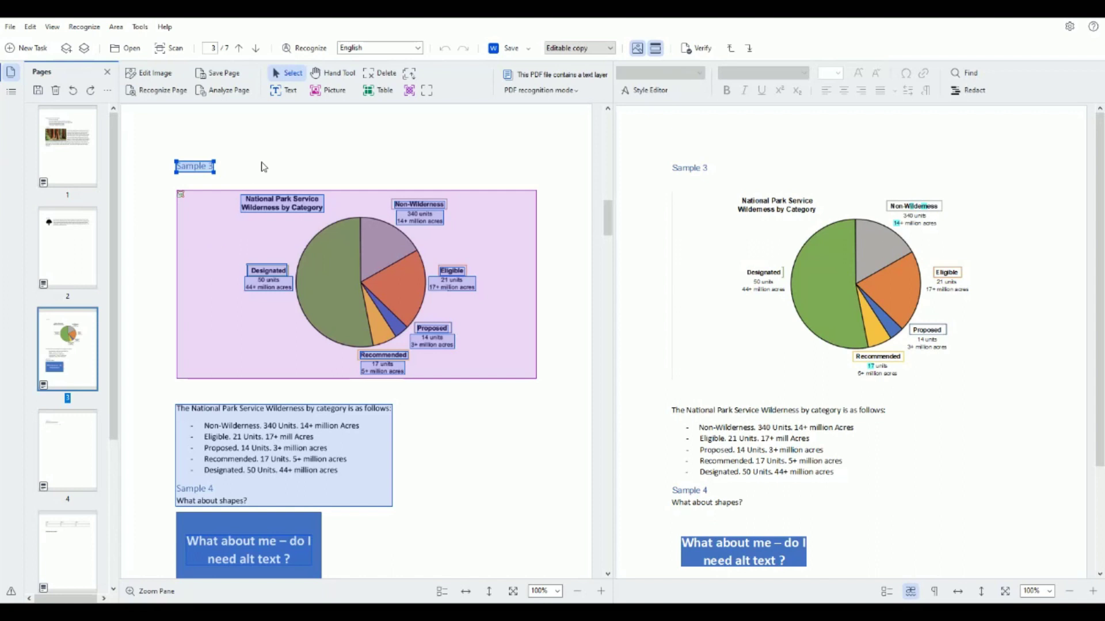
left_click(220, 246)
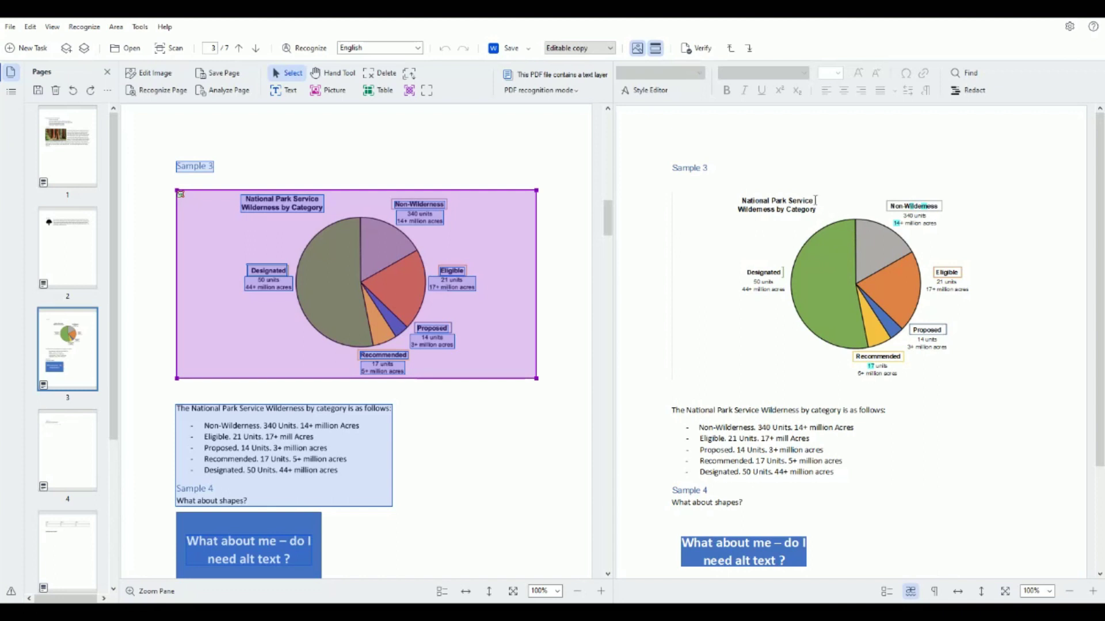
left_click(784, 275)
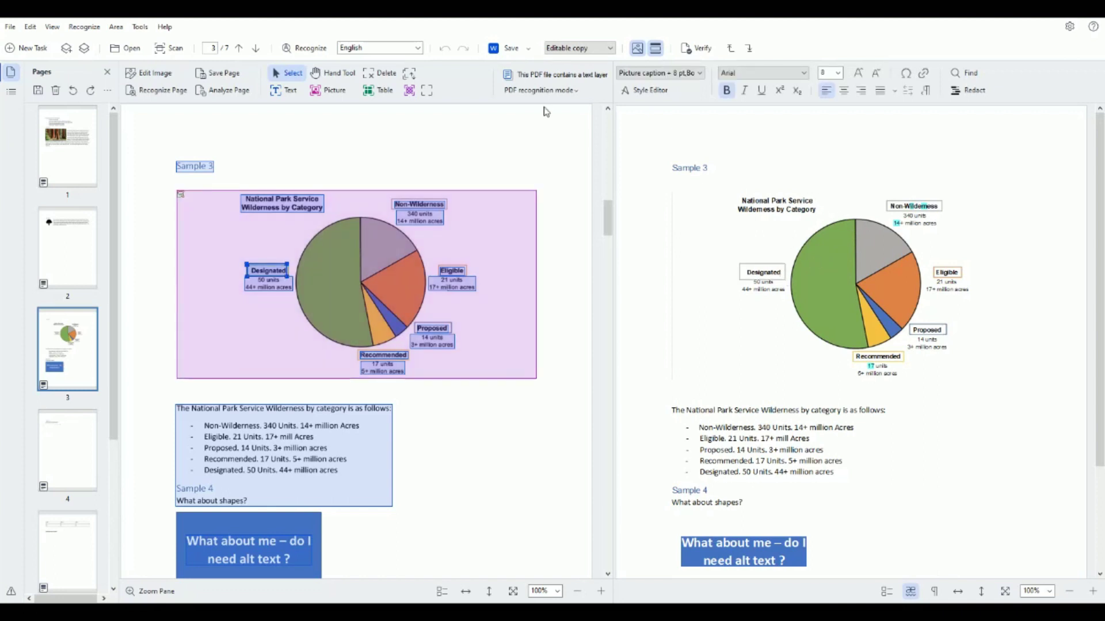
left_click(512, 162)
left_click(927, 207)
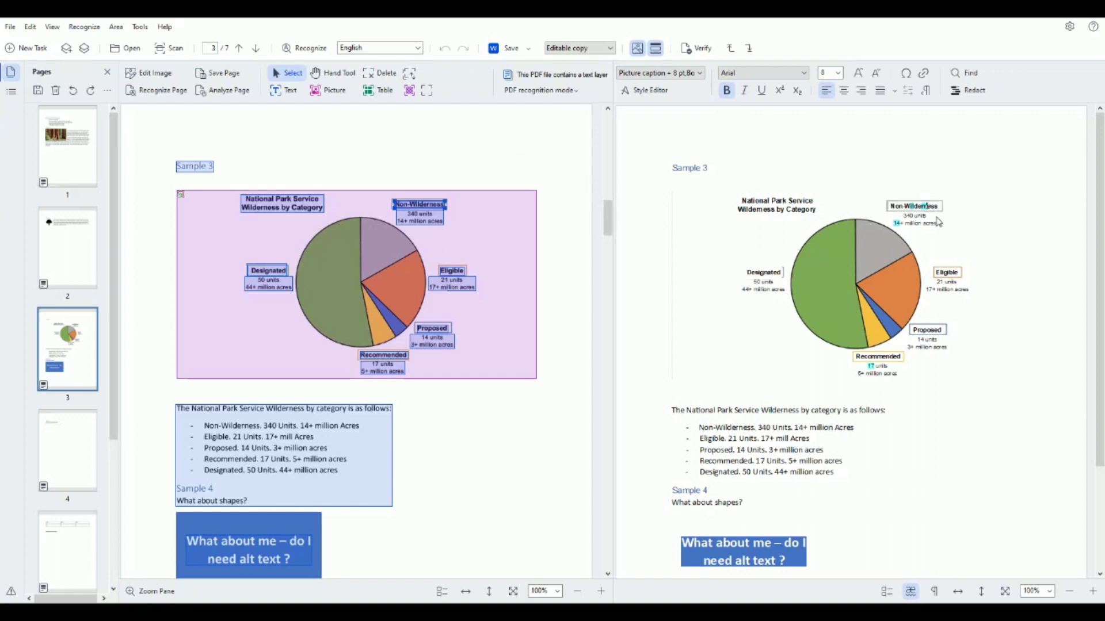
key("BackSpace")
key("ctrl+z")
Step: Delete the text area inside page 3's blue alt-text box
left_click(715, 427)
scroll(715, 425, "down", 3)
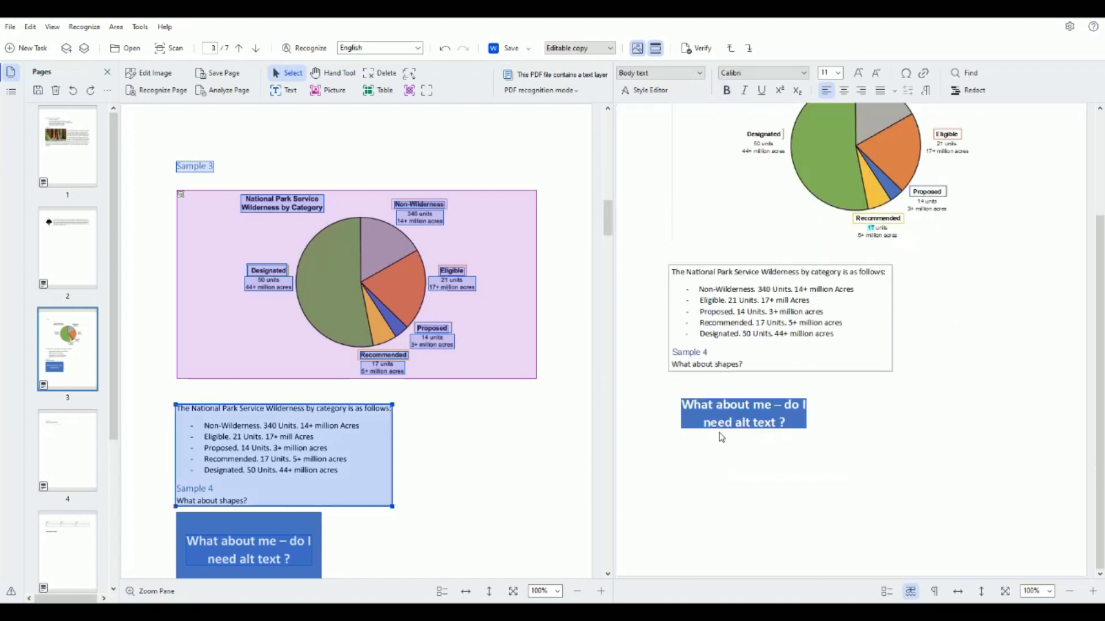
scroll(322, 460, "down", 2)
left_click(283, 464)
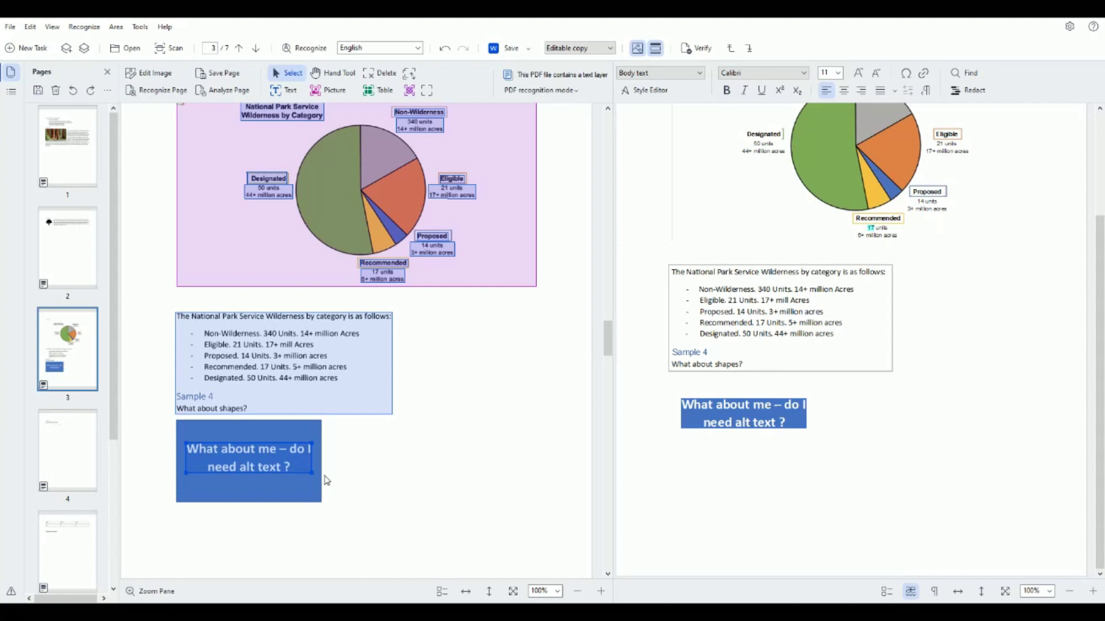
key("Delete")
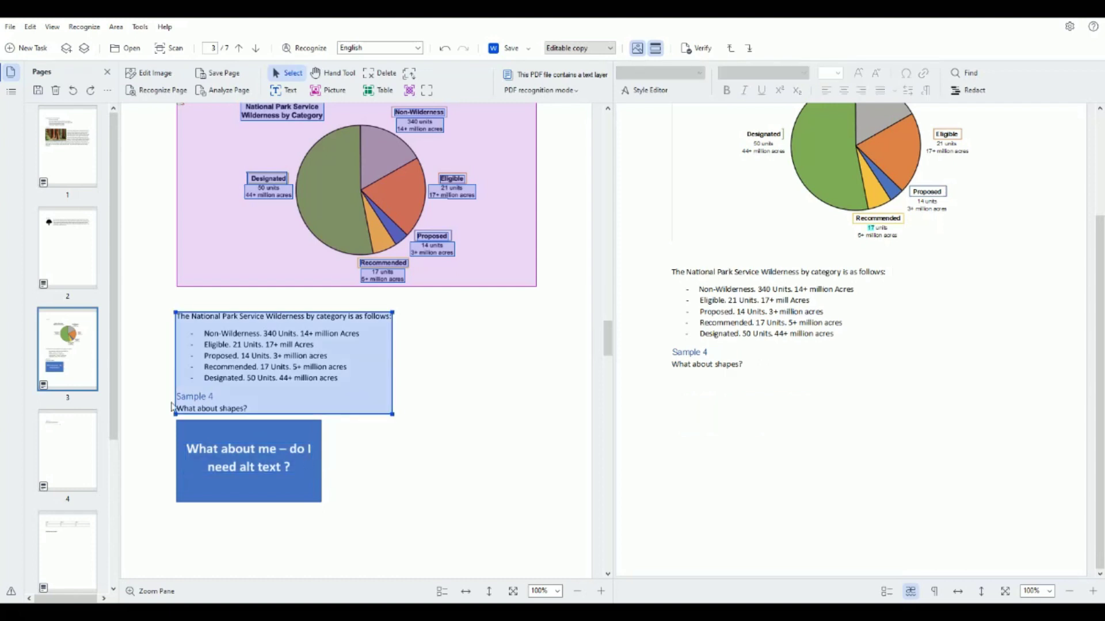
Step: Draw a picture area around the blue box, then move on to page 4
left_click(328, 90)
mouse_move(164, 417)
left_mouse_down()
mouse_move(358, 506)
mouse_move(337, 515)
left_mouse_up()
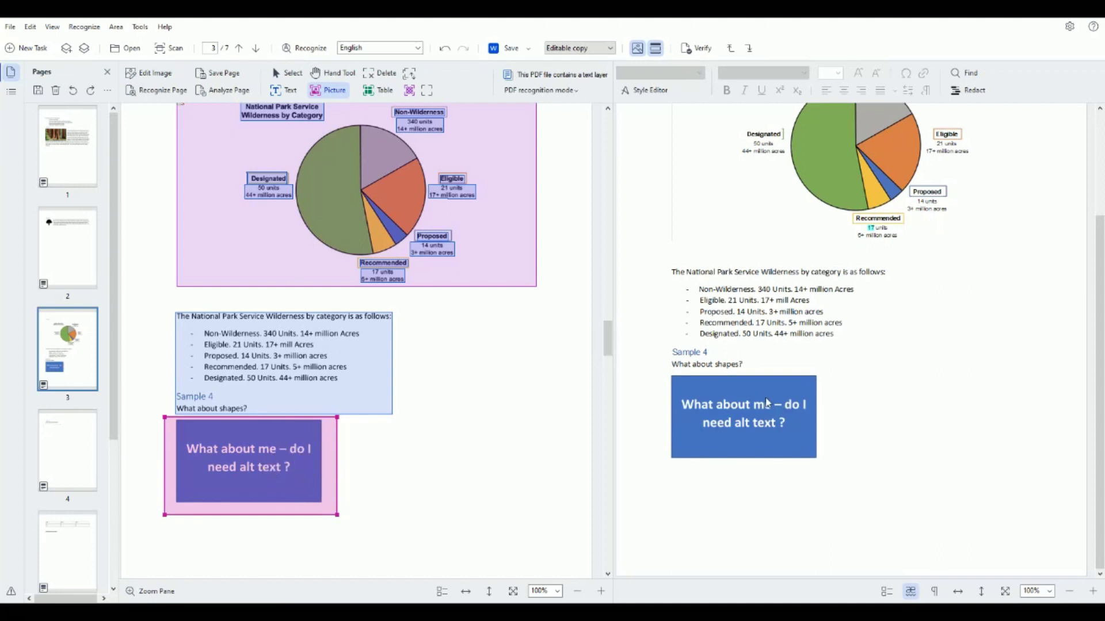
left_click(70, 444)
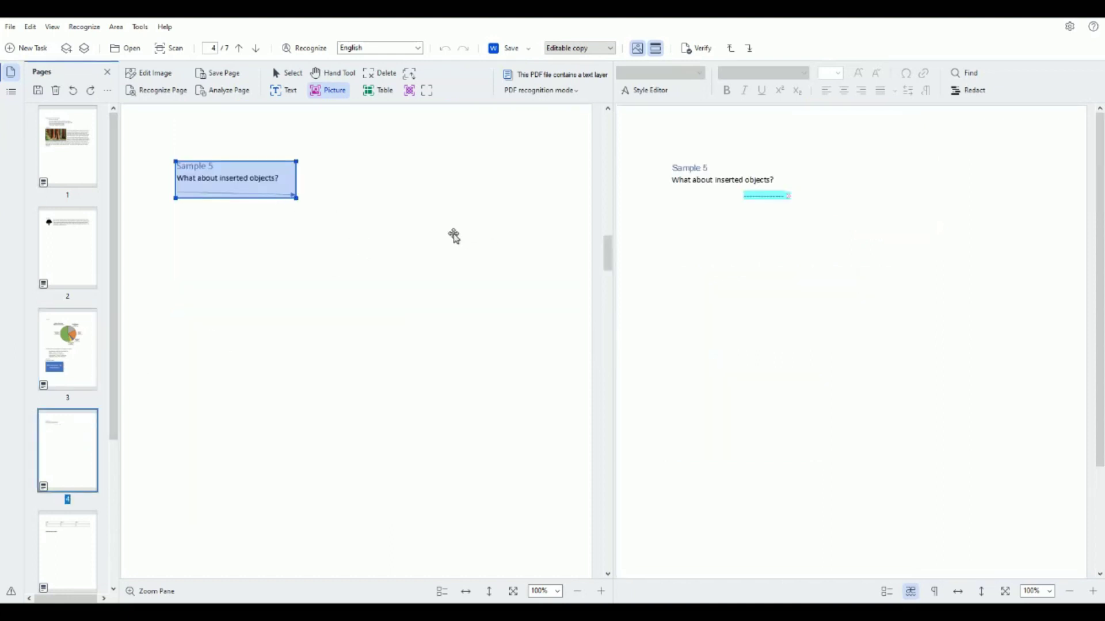
Step: Shrink the Sample 5 area, give the arrow its own picture area, re-recognize page 4 and check results
scroll(451, 236, "up", 2)
left_click_drag(368, 242, 368, 213)
left_click_drag(191, 221, 453, 256)
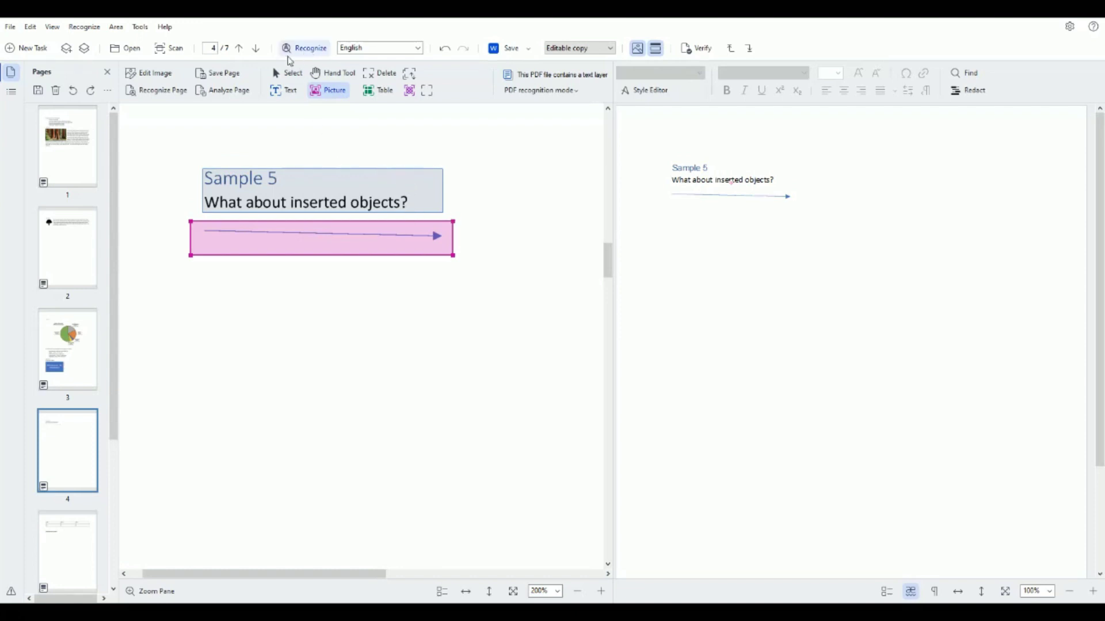
left_click(168, 94)
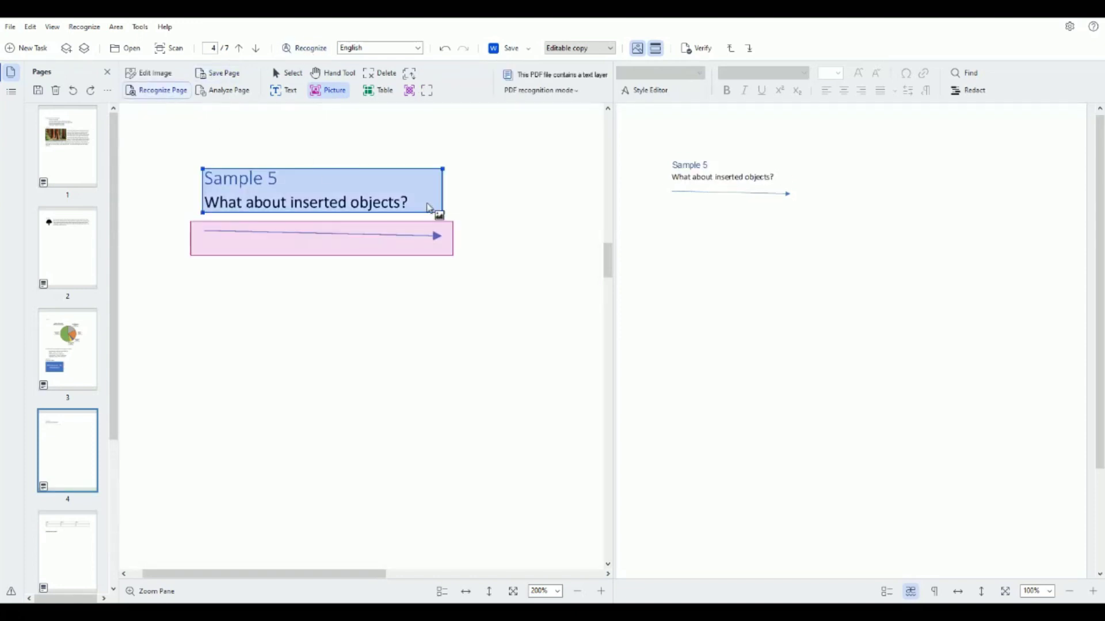
left_click(684, 165)
left_click(691, 195)
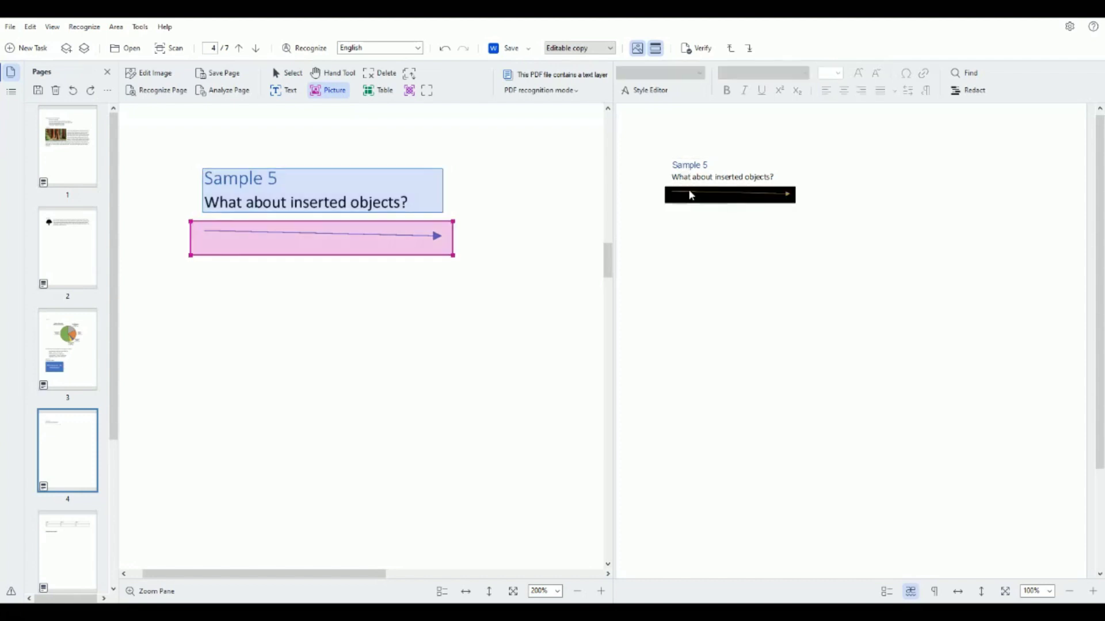
Step: On page 5, delete the old table area and draw a new table area around the Data 1–3 table
left_click(68, 549)
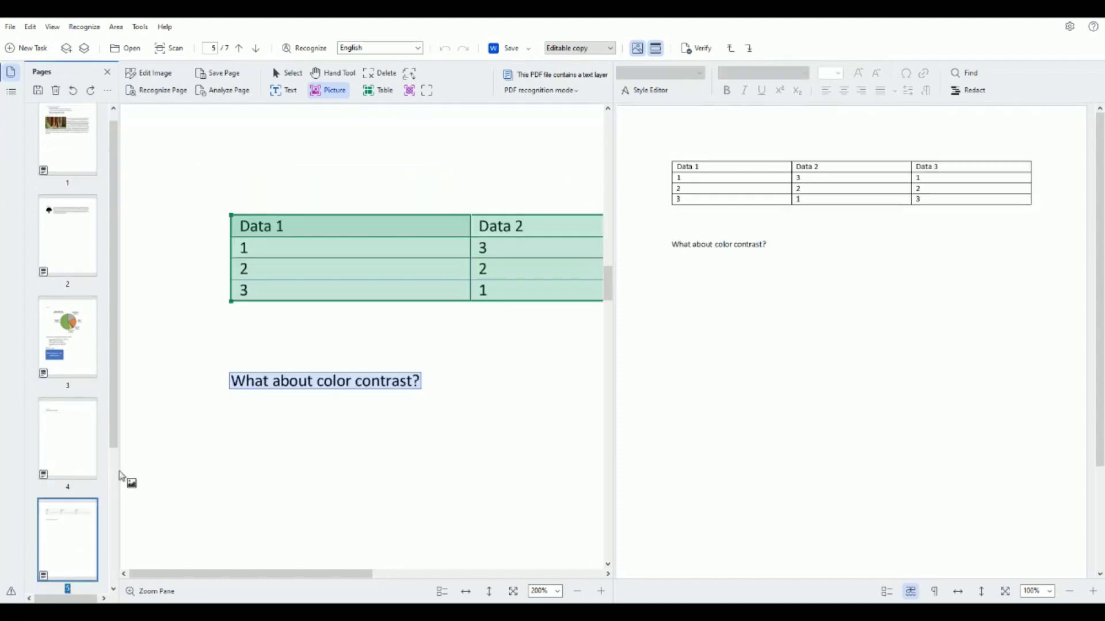
scroll(248, 384, "down", 3)
scroll(472, 286, "up", 3)
scroll(473, 286, "down", 3)
scroll(473, 286, "up", 1)
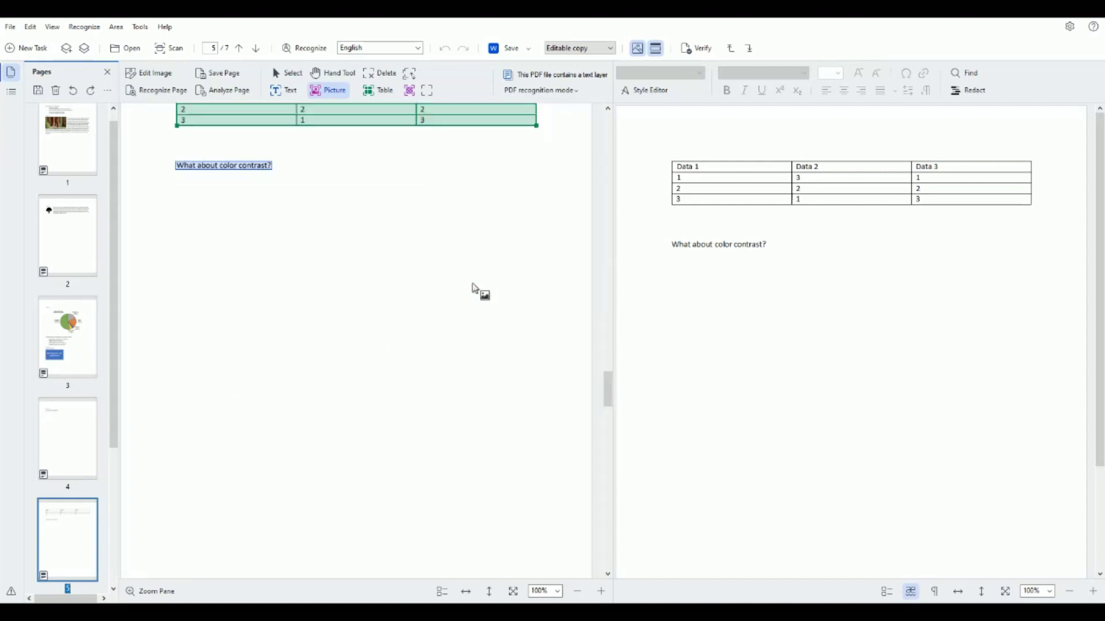
scroll(481, 291, "up", 2)
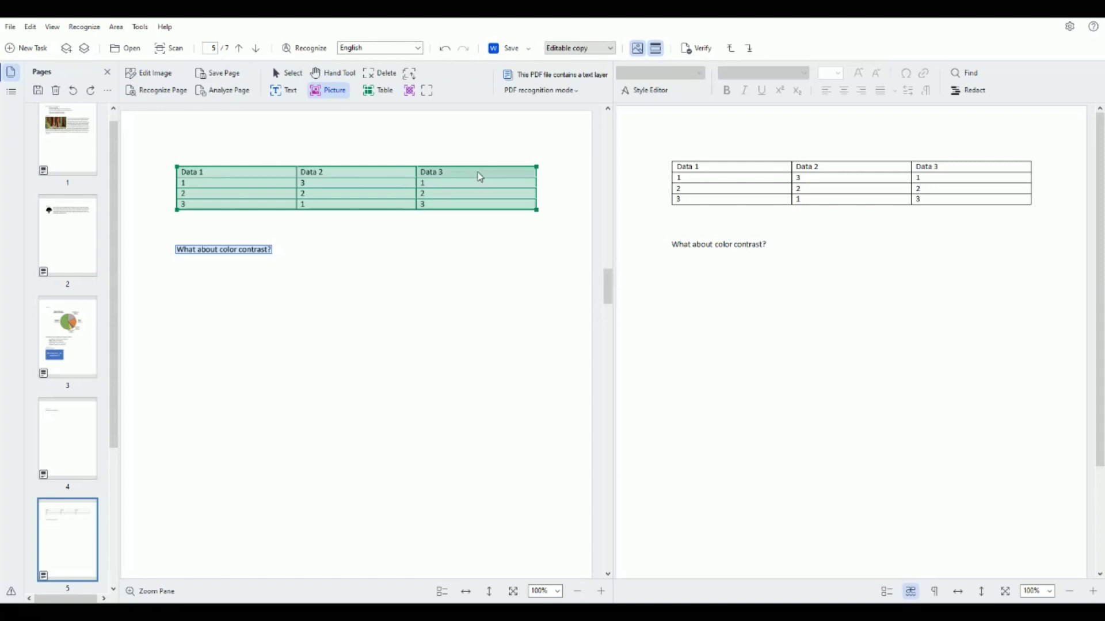
key("Delete")
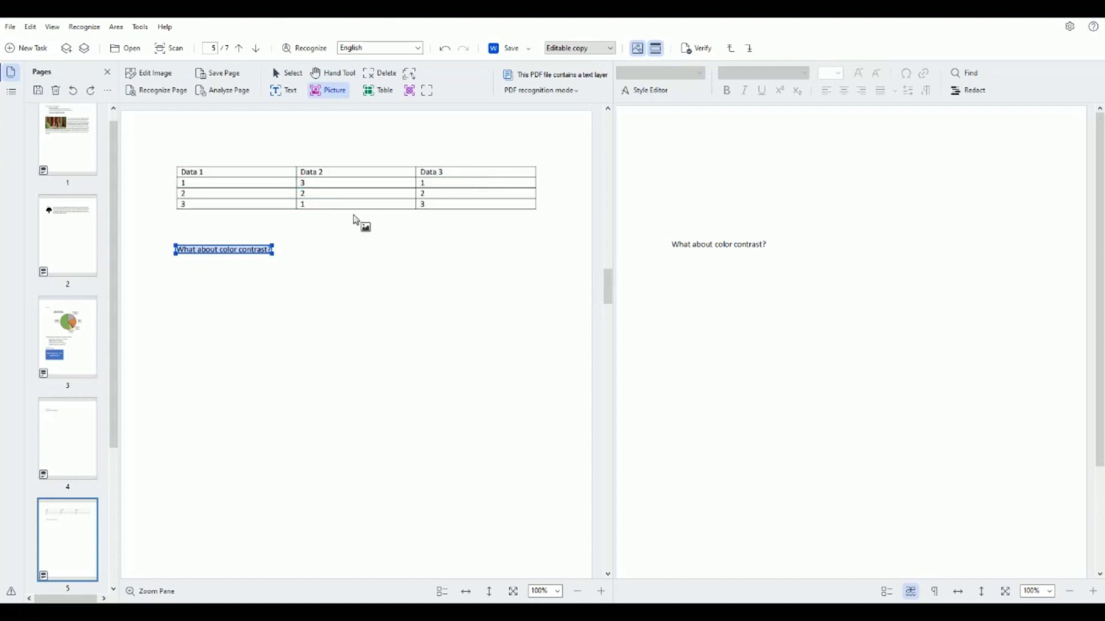
left_click(387, 94)
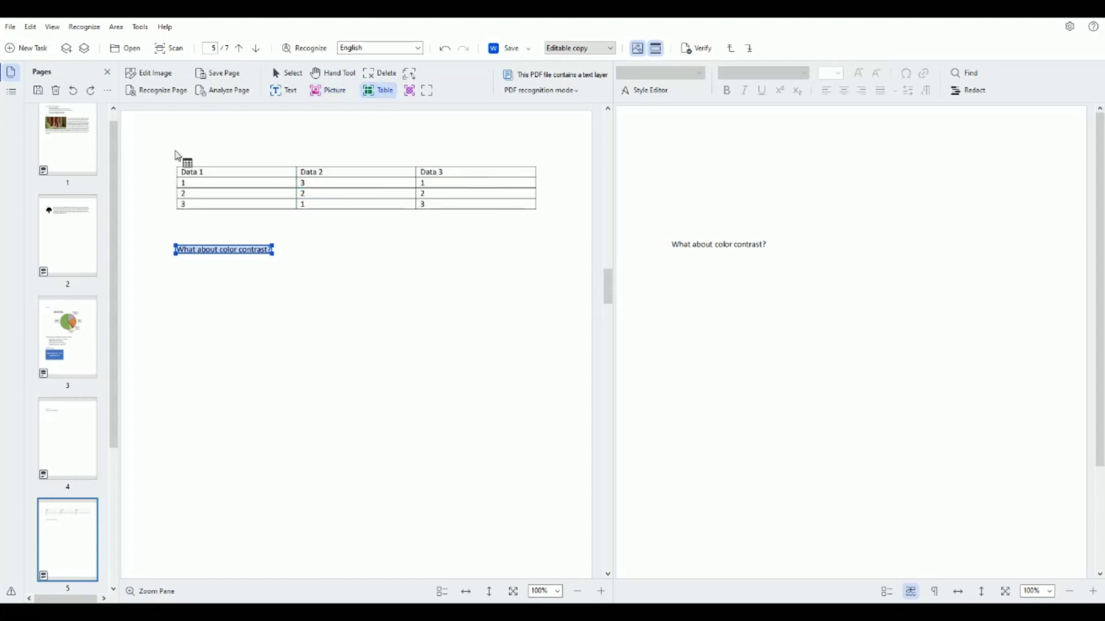
left_click_drag(148, 151, 558, 219)
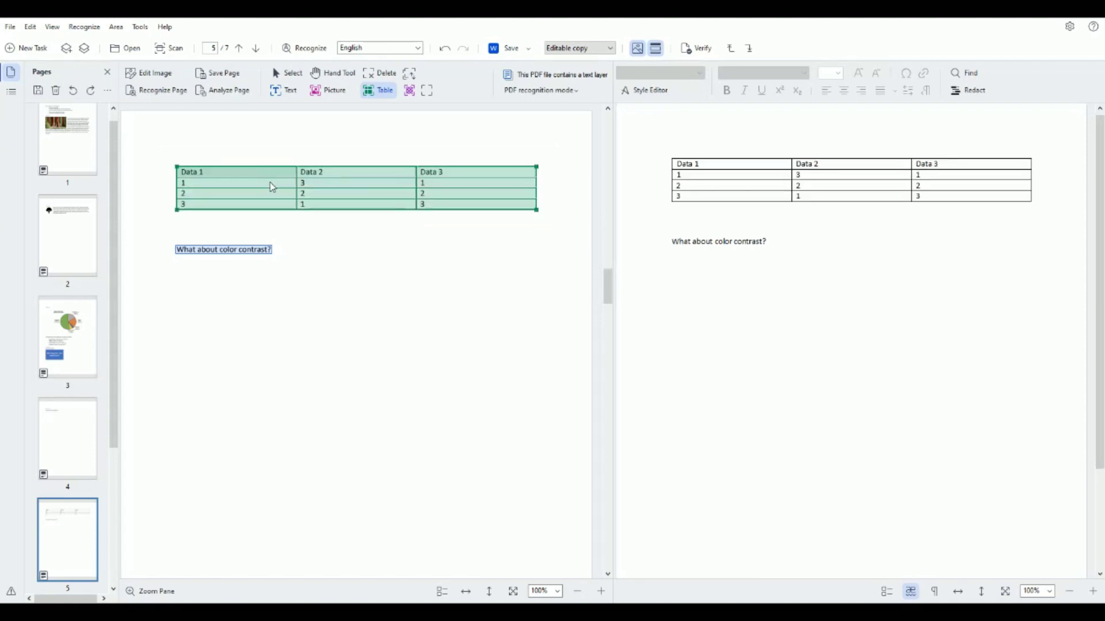
Step: Open page 6, Tab through its areas in reading order, and inspect the dialog screenshot picture
scroll(67, 426, "down", 3)
left_click(67, 437)
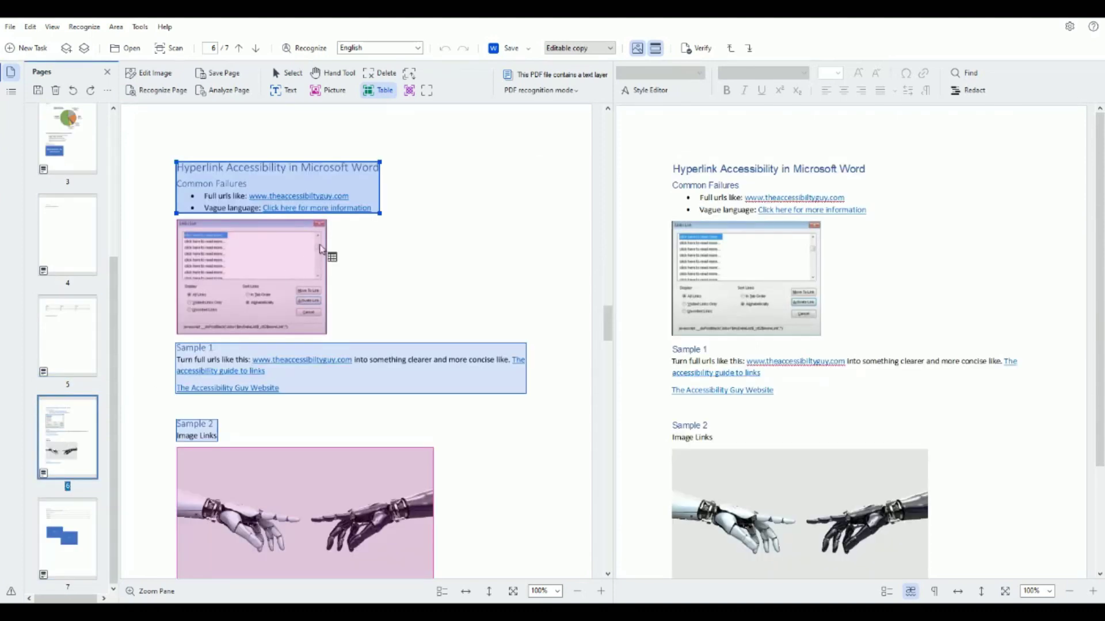
left_click(279, 185)
key("Tab")
key("Tab")
key("Tab")
key("Tab")
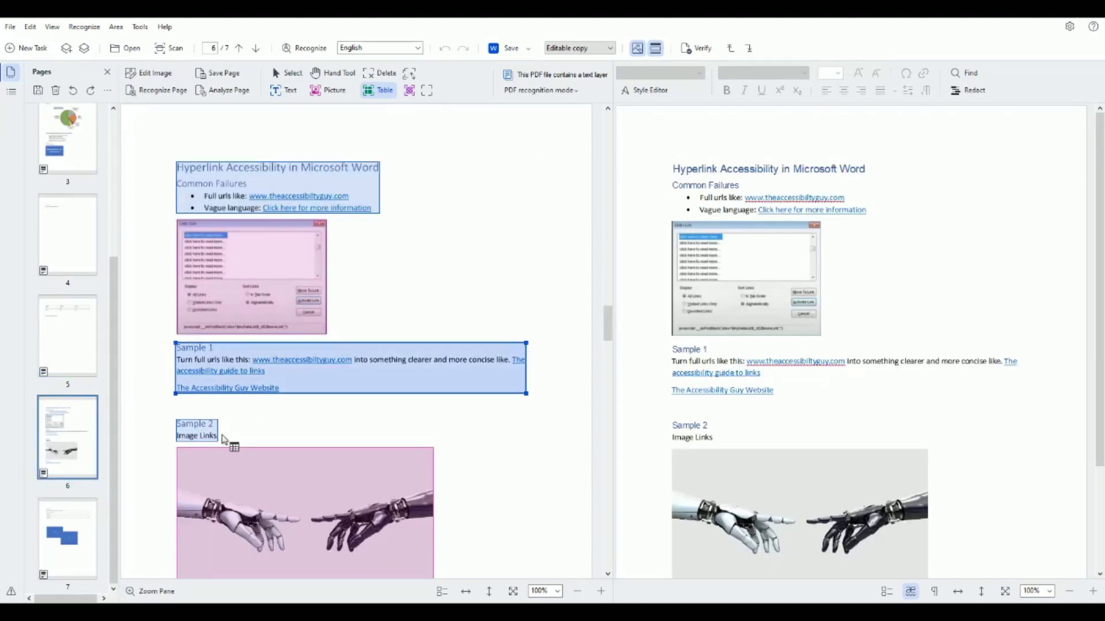
scroll(355, 413, "down", 3)
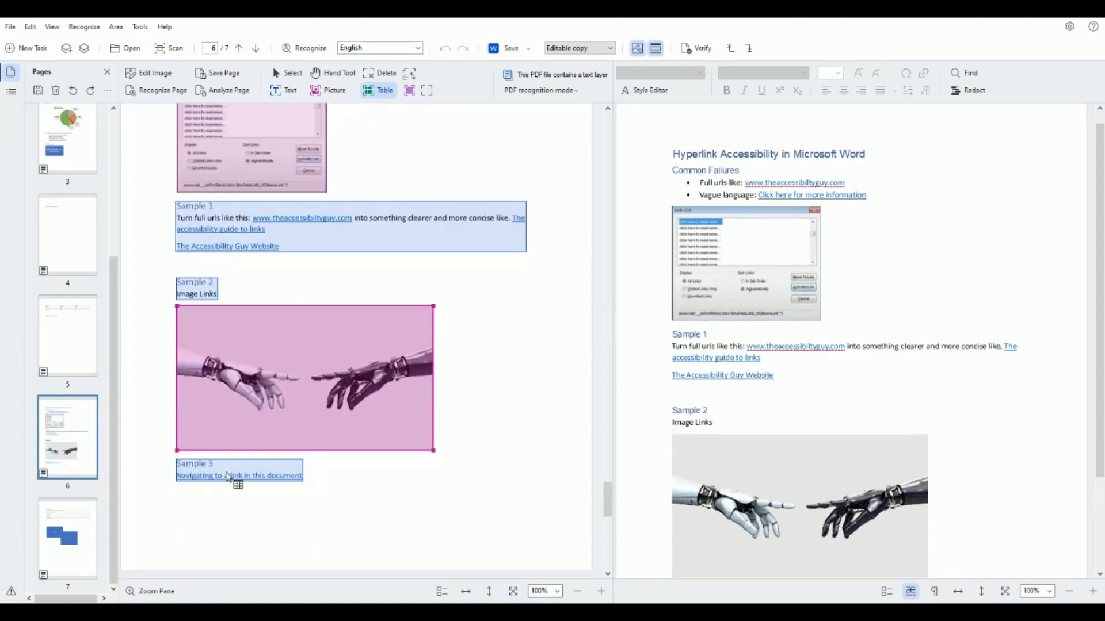
scroll(844, 312, "down", 2)
scroll(841, 316, "up", 3)
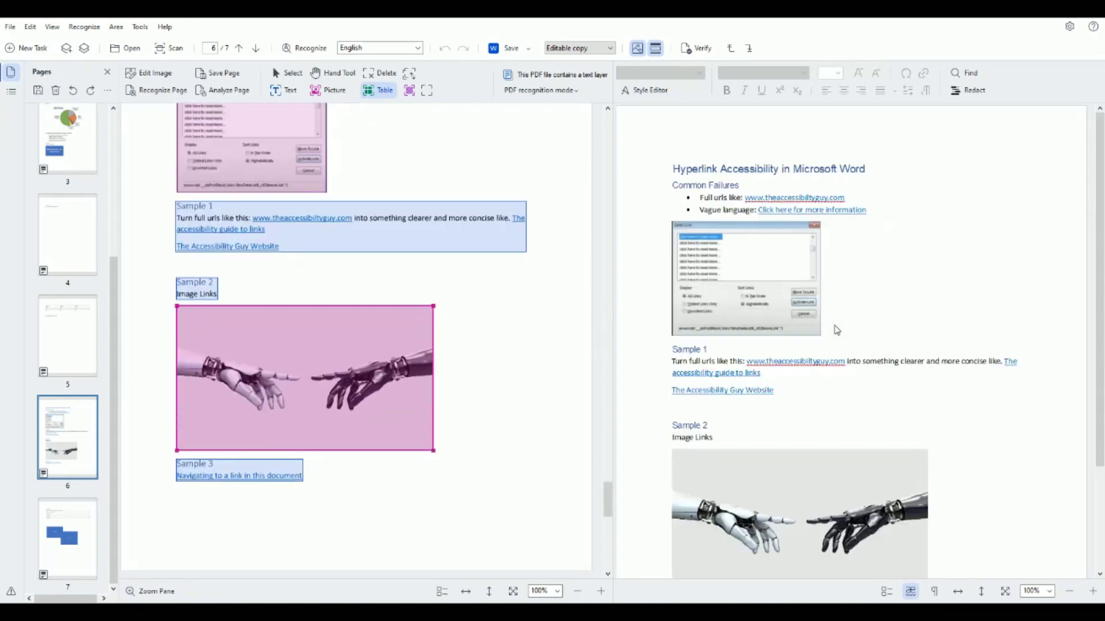
left_click(757, 297)
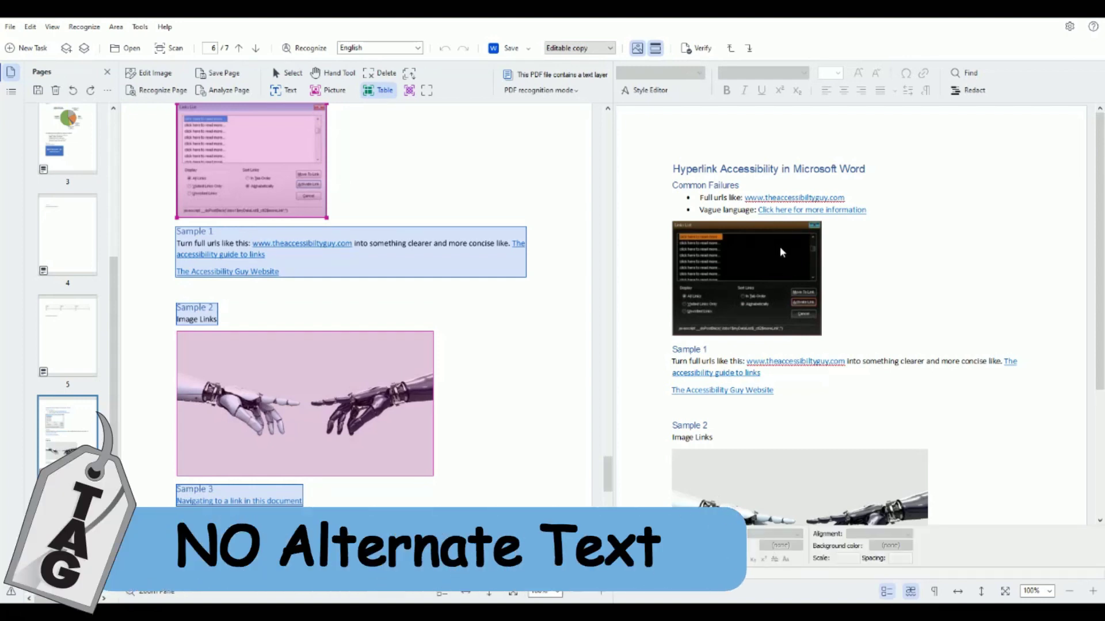
Step: Review page 7 and switch the save output from Word to PDF (Exact copy)
scroll(210, 432, "down", 3)
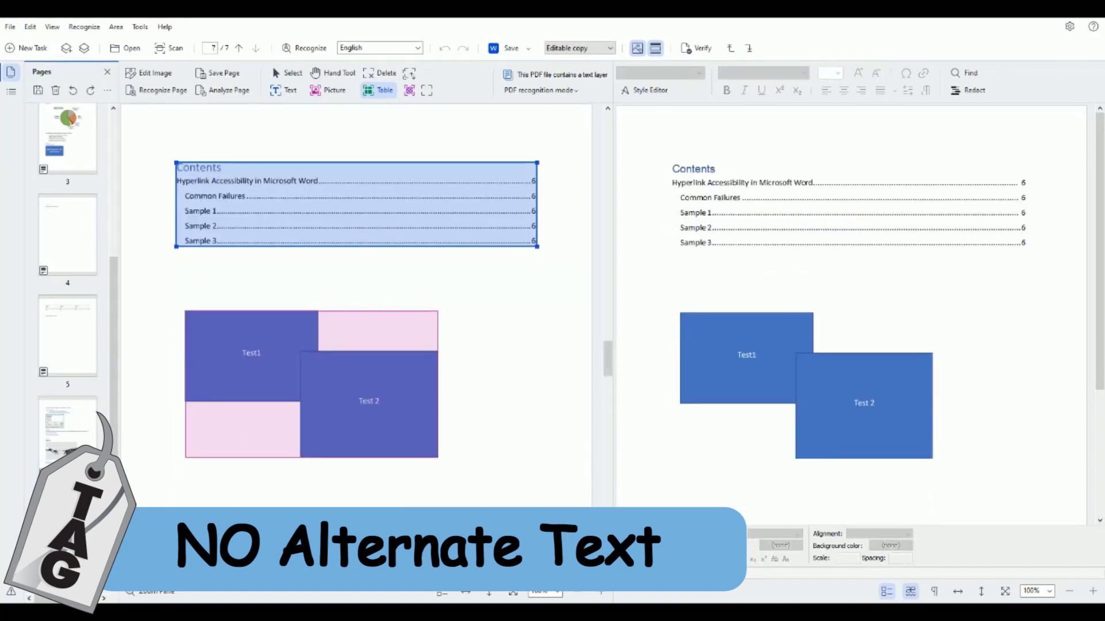
scroll(368, 230, "up", 2)
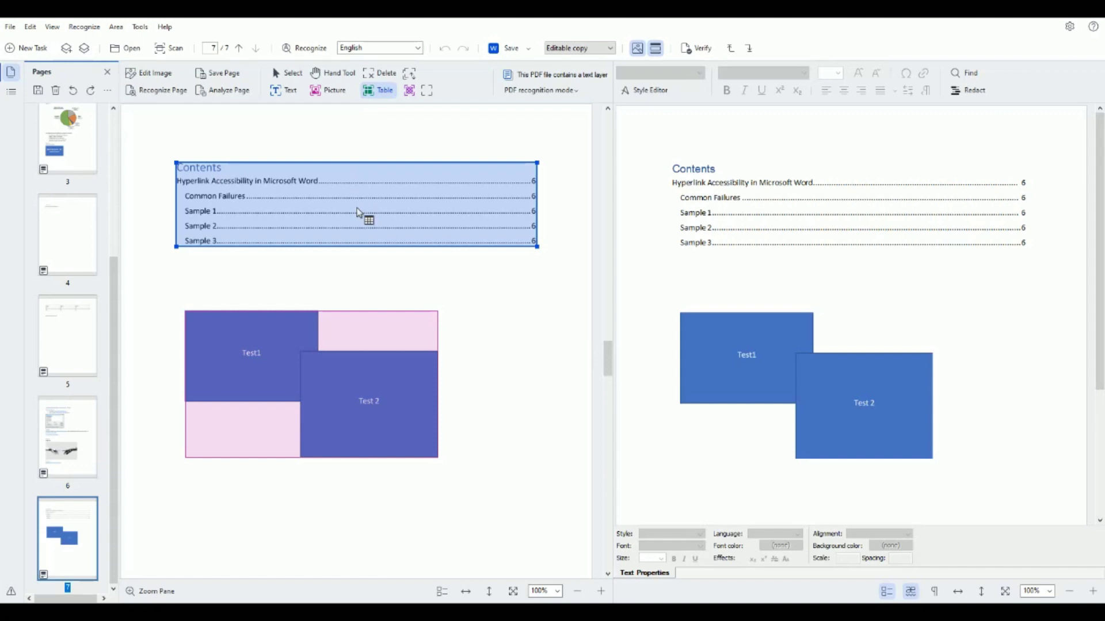
scroll(352, 337, "down", 2)
scroll(930, 340, "down", 4)
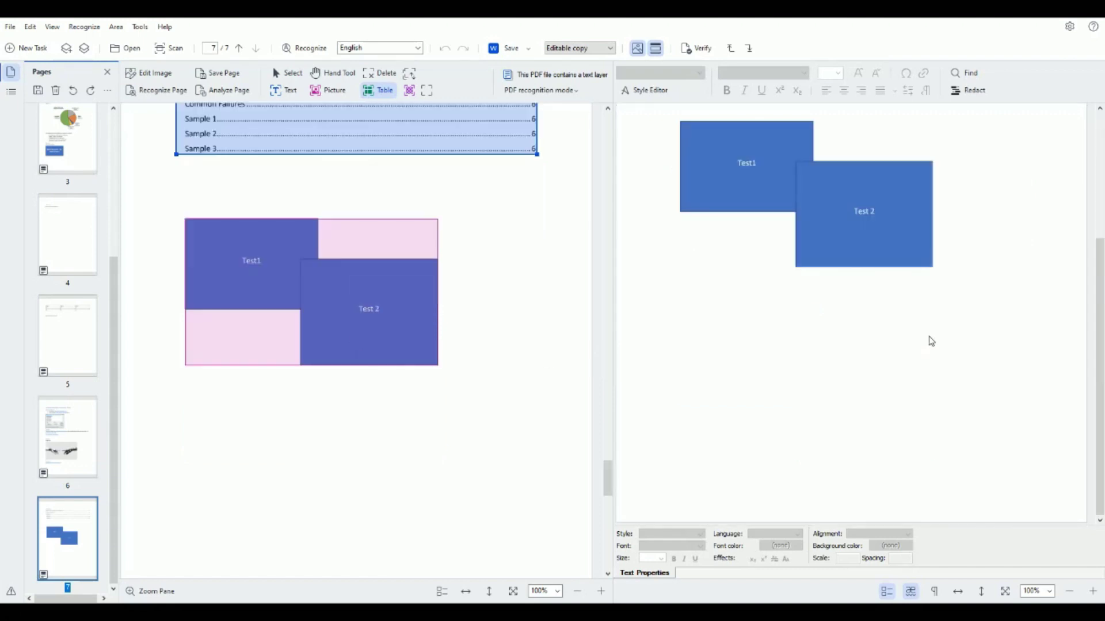
scroll(930, 341, "up", 4)
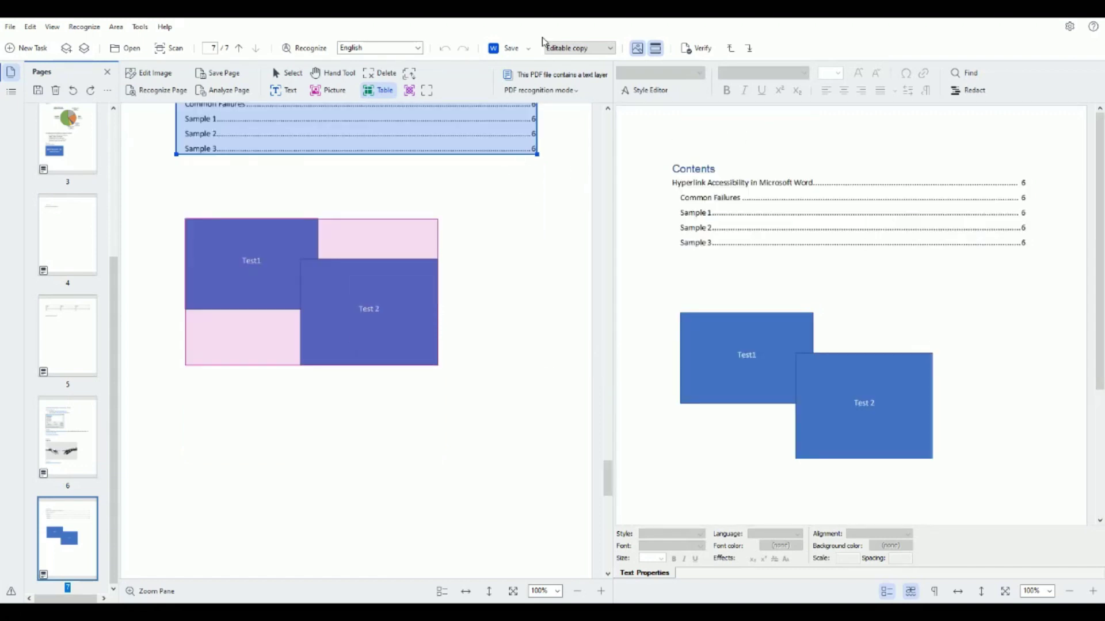
left_click(529, 48)
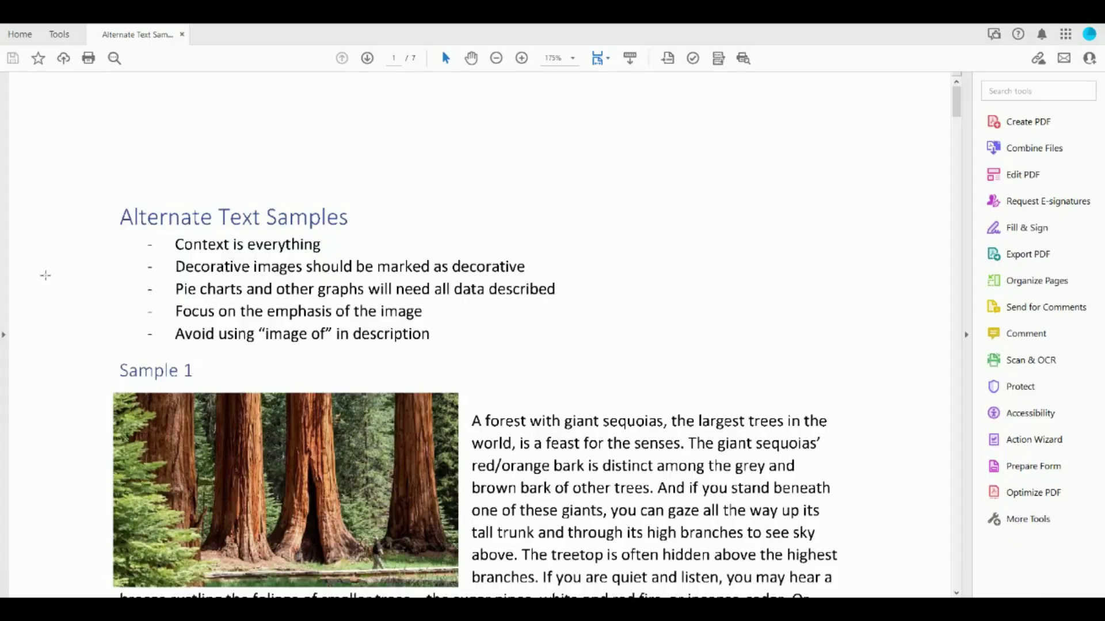
Step: Open the Accessibility Tags tree with content highlighting and check the H1, list, Figure and Caption tags
left_click(4, 335)
left_click(11, 253)
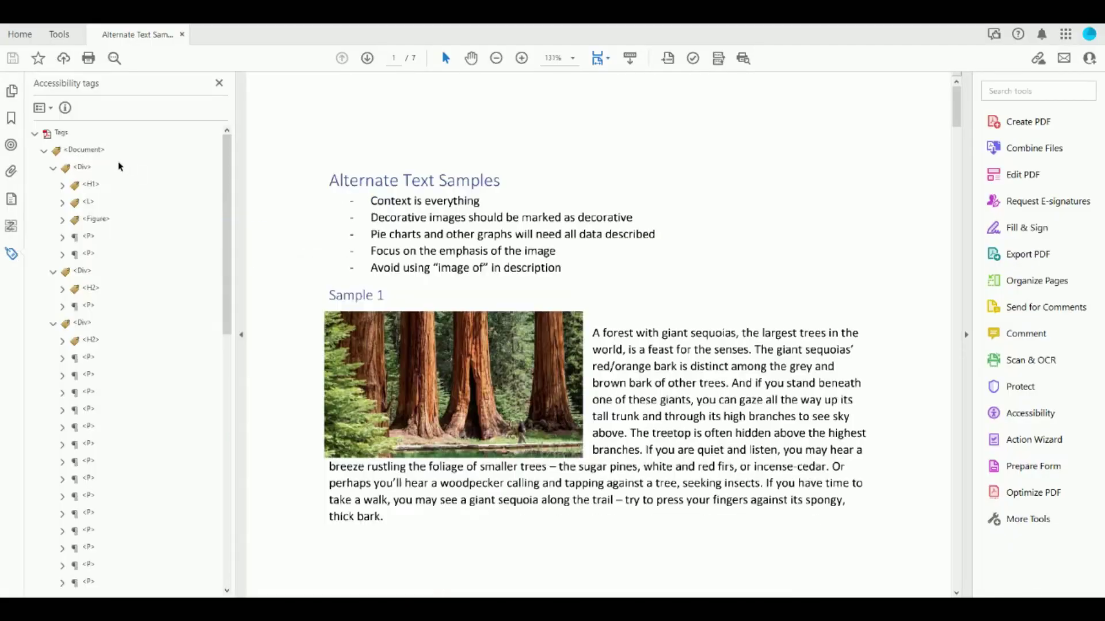
left_click(86, 151)
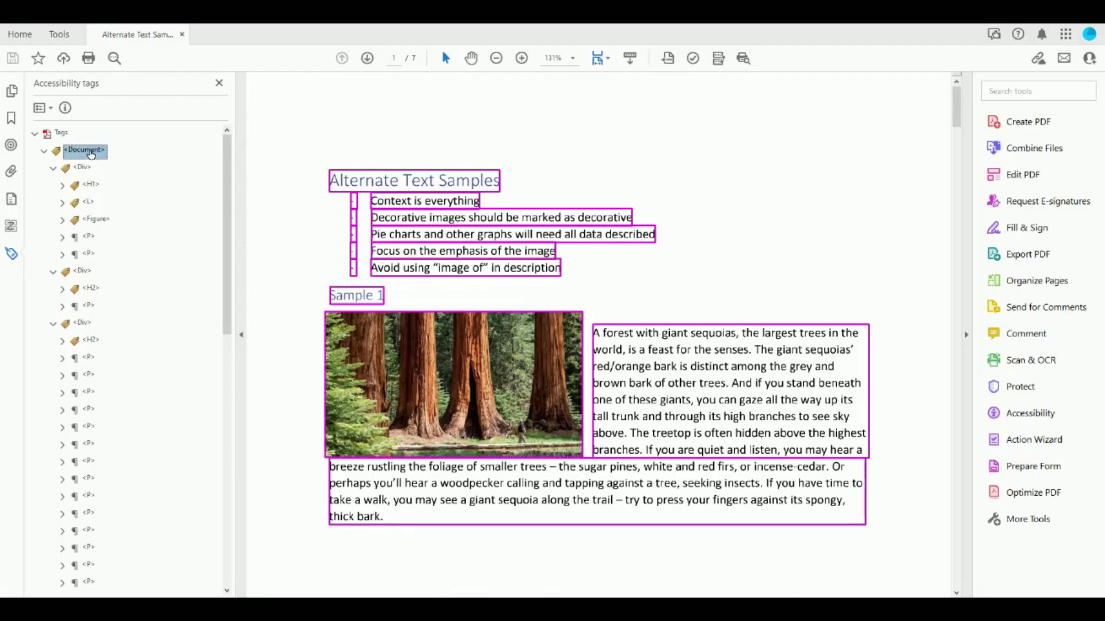
key("Down")
key("Down")
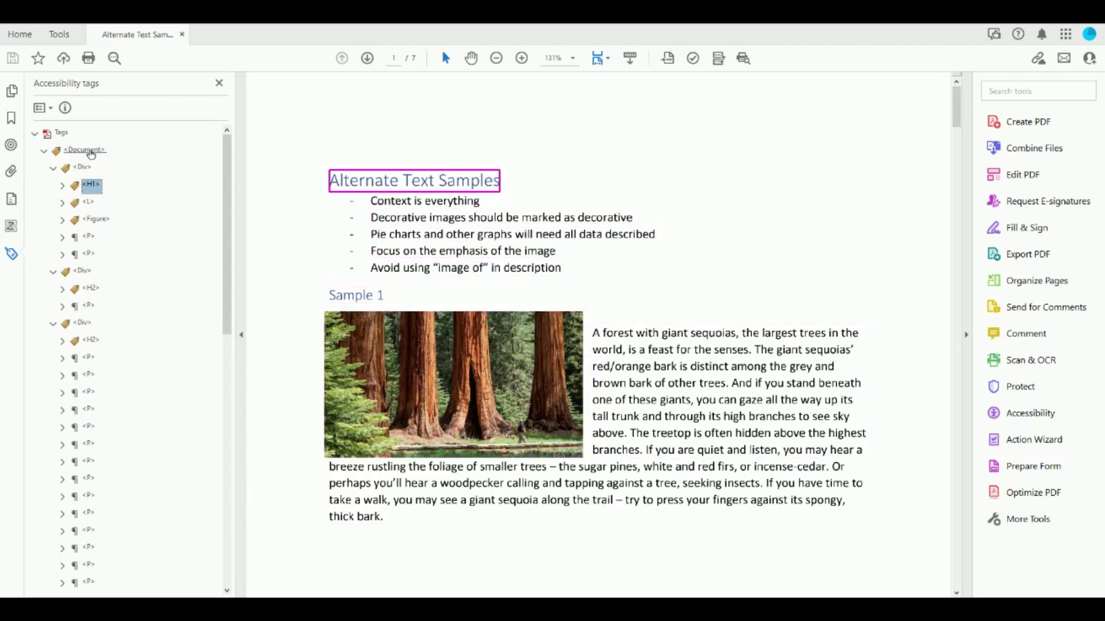
key("Down")
key("Down")
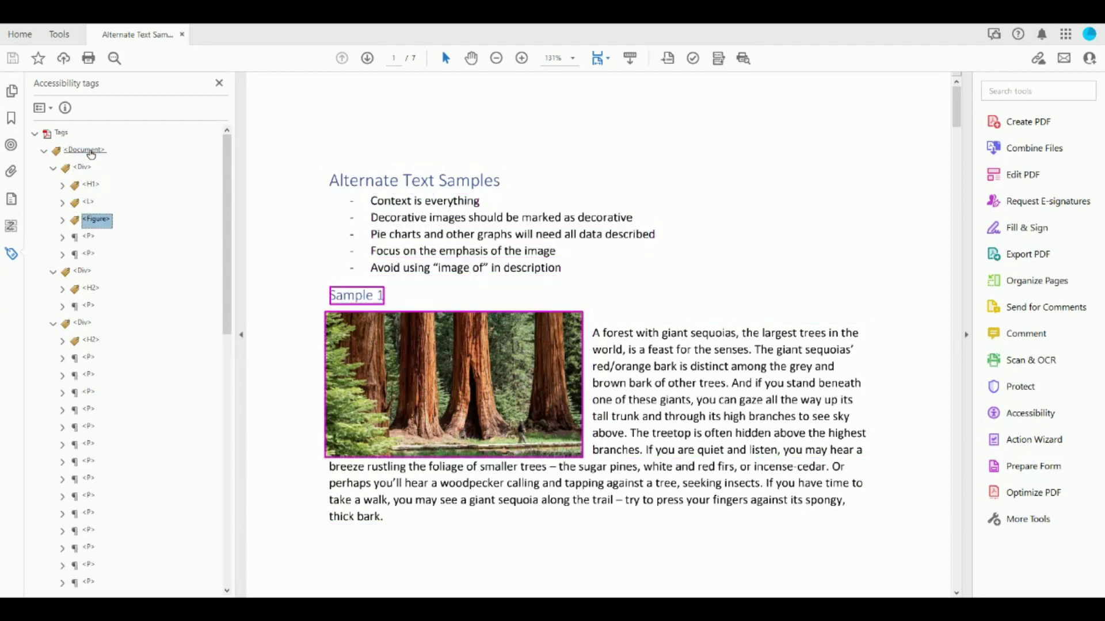
key("Right")
key("Down")
key("Right")
key("Down")
key("Up")
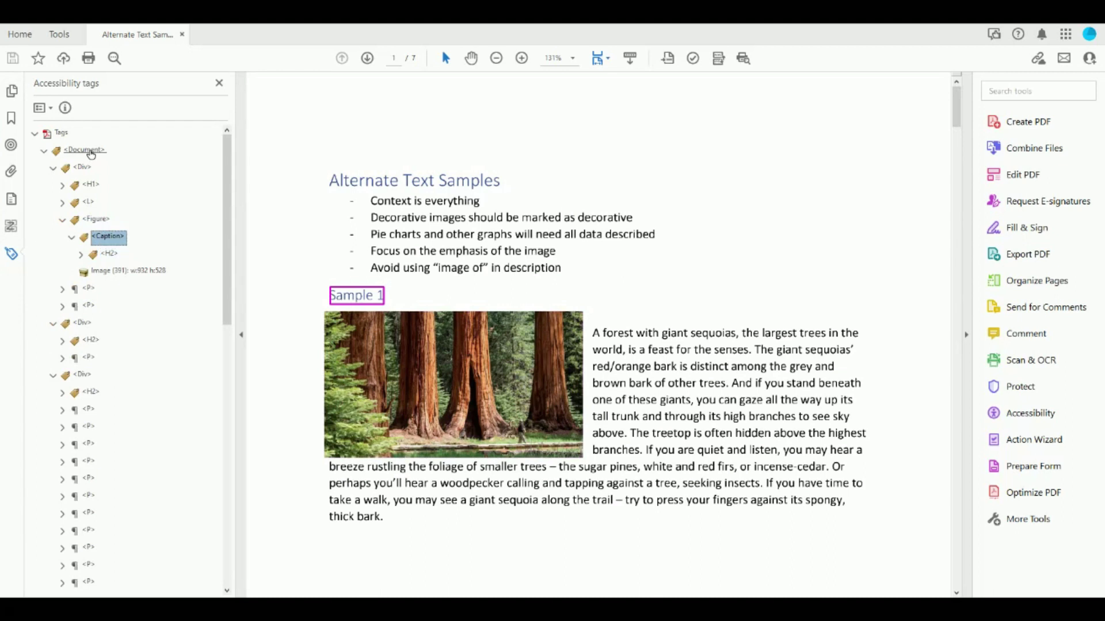
key("Down")
key("Down")
key("Down")
key("Down")
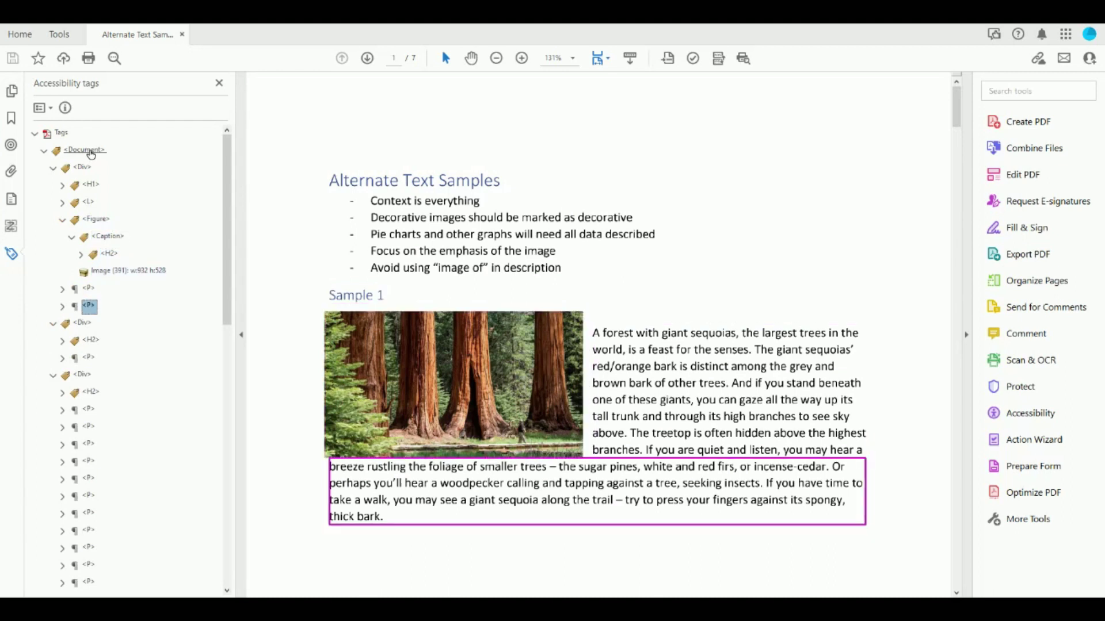
Step: Check the Sample 2 heading and paragraph tags against the page content
key("Down")
key("Down")
key("Down")
key("Up")
key("Up")
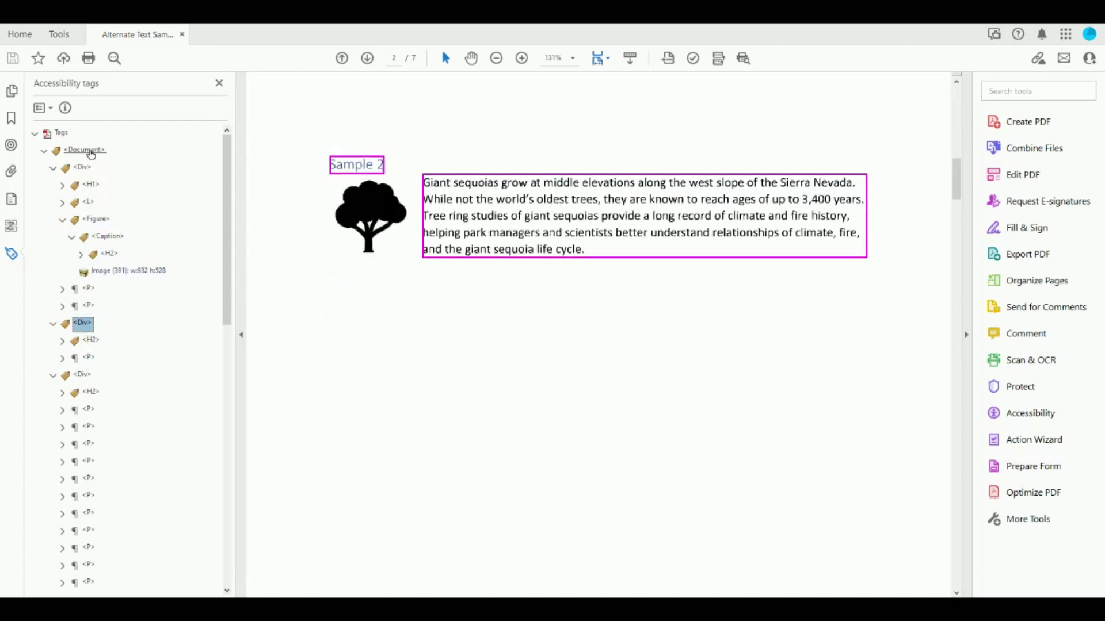
key("Down")
key("Down")
key("Down")
key("Up")
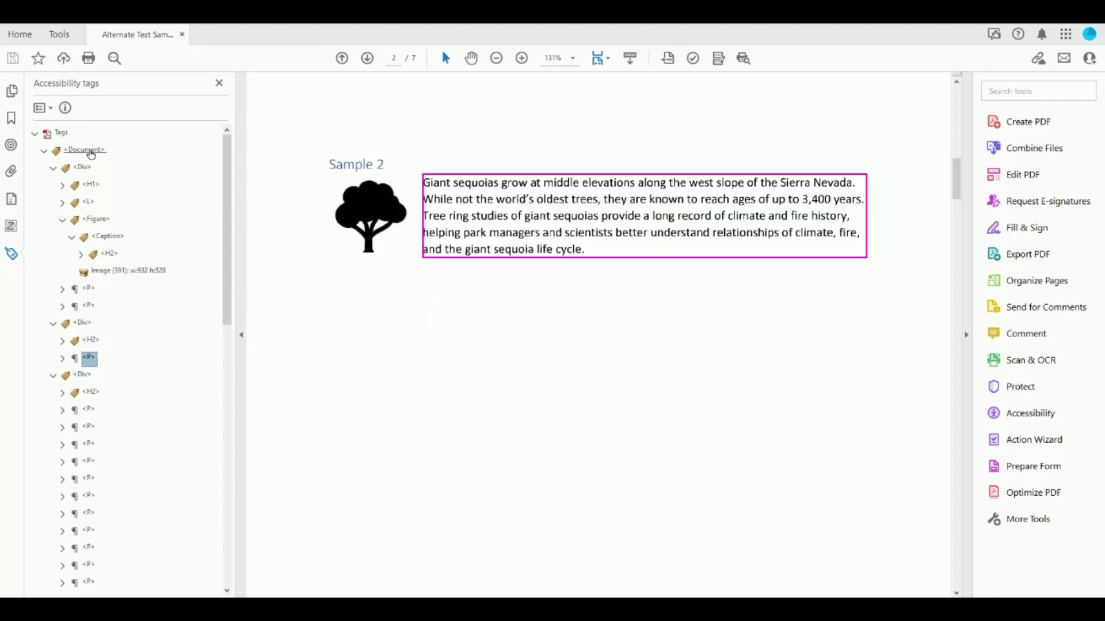
key("Up")
key("Down")
key("Up")
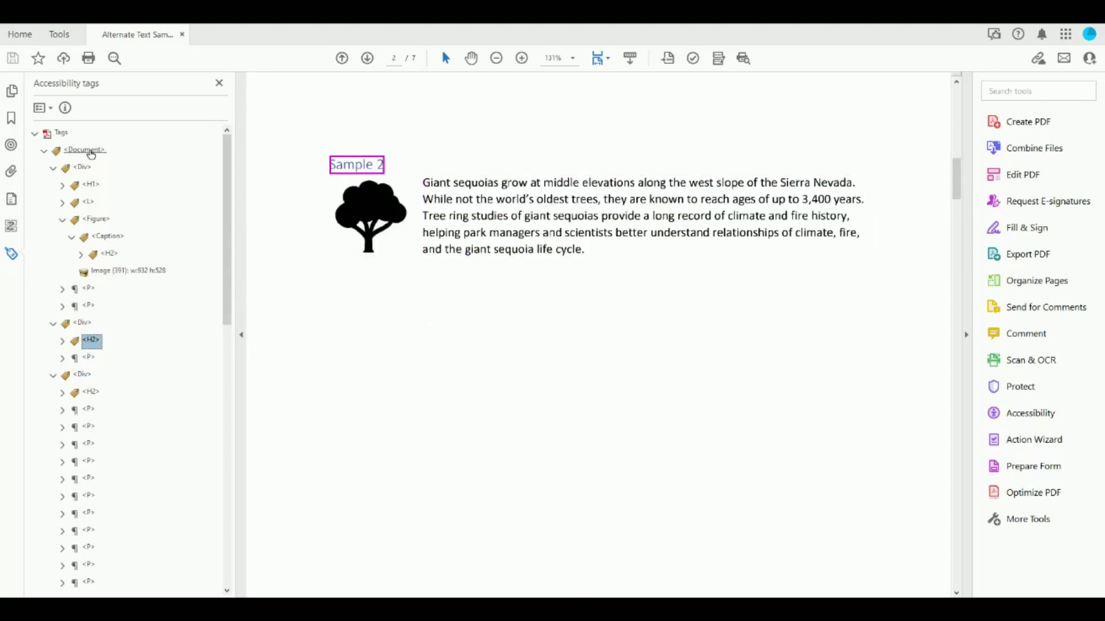
key("Down")
key("Up")
Step: Step through the Sample 3 chart labels, list, Sample 4 figure, Sample 5 and link paragraph tags
key("Down")
key("Down")
key("Down")
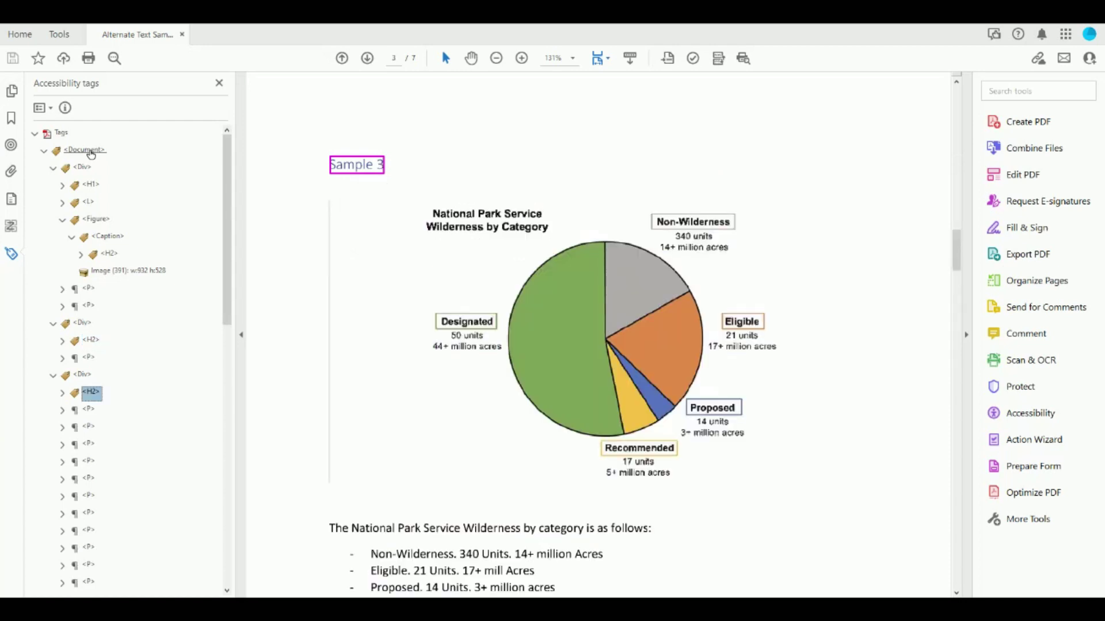
key("Down")
key("Down")
key("Down")
key("Down")
key("Down")
key("Down")
key("Down")
key("Down")
key("Down")
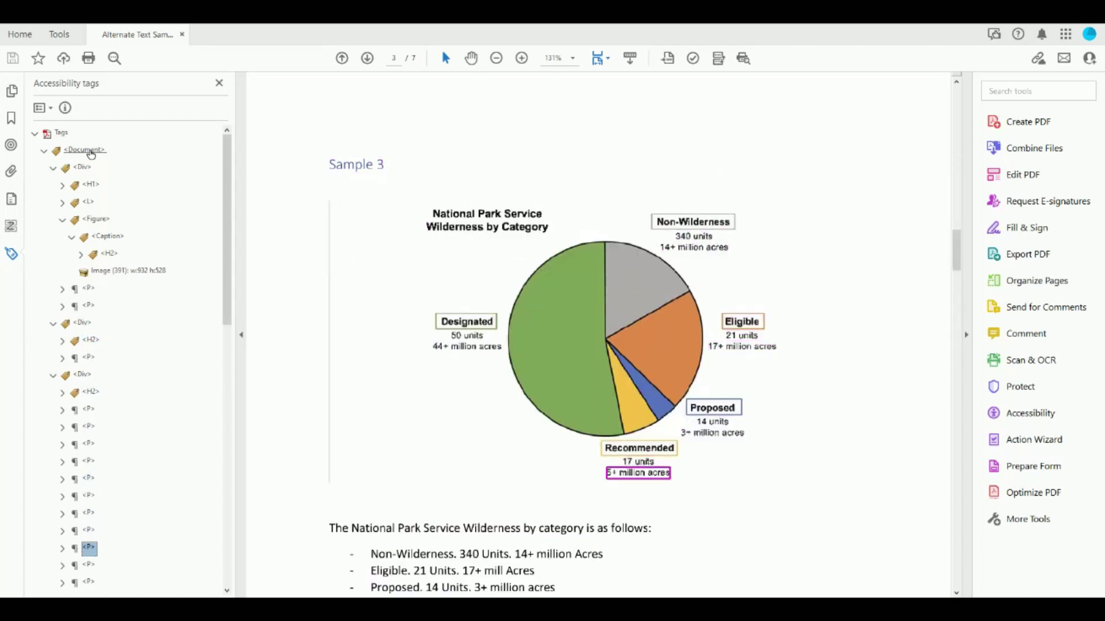
key("Down")
key("Down")
key("Down")
key("Down")
key("Down")
key("Down")
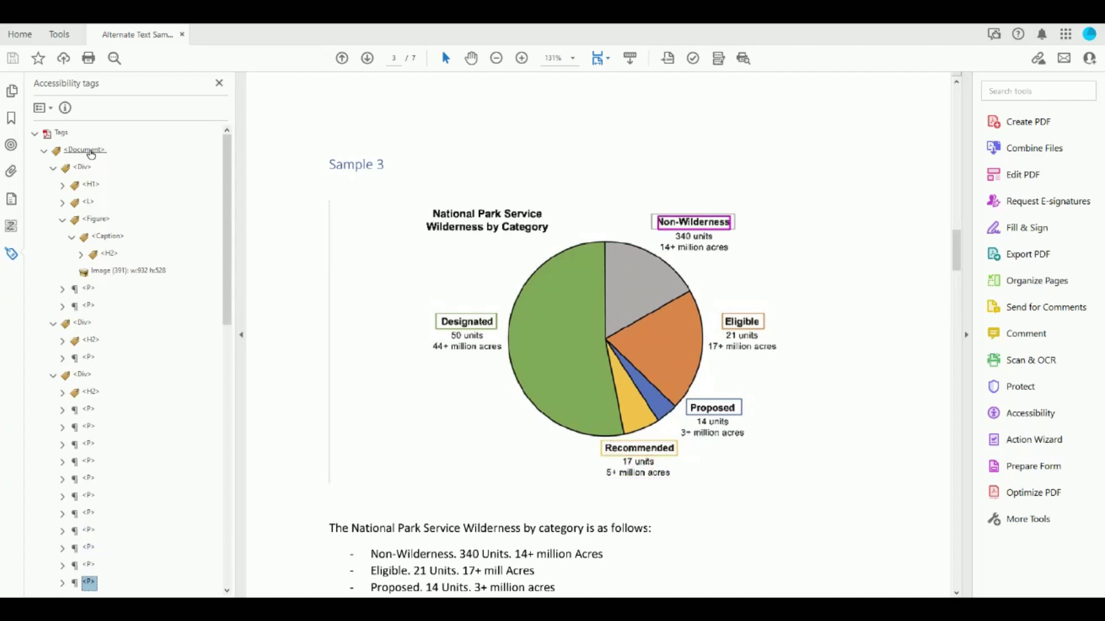
key("Up")
key("Up")
key("Up")
key("Up")
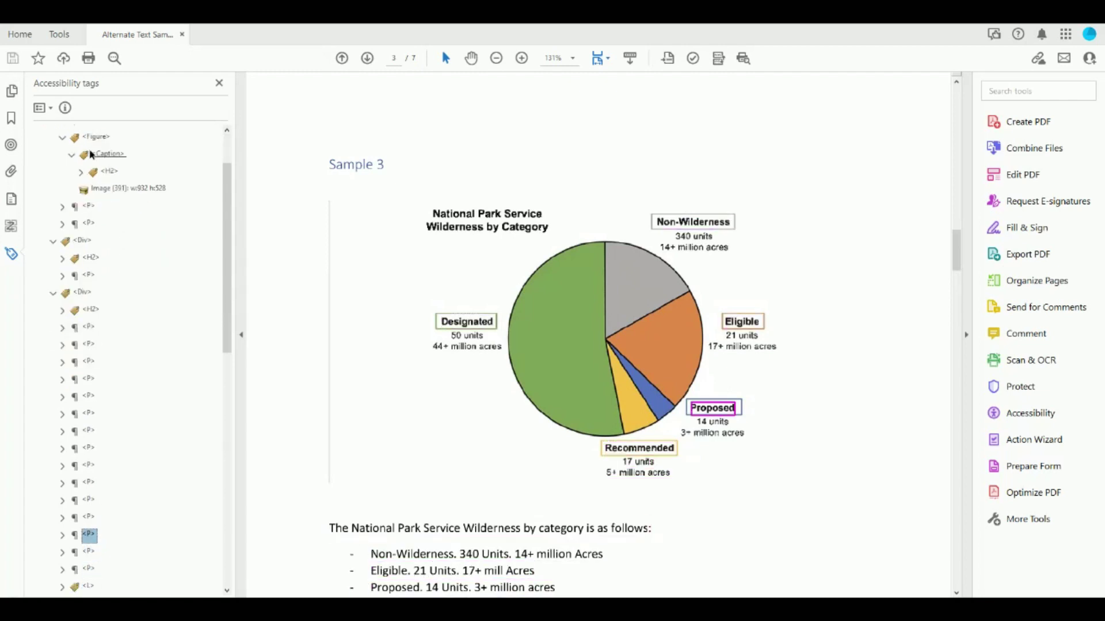
key("Down")
key("Down")
key("Down")
key("Down")
key("Down")
key("Down")
key("Down")
key("Down")
key("Down")
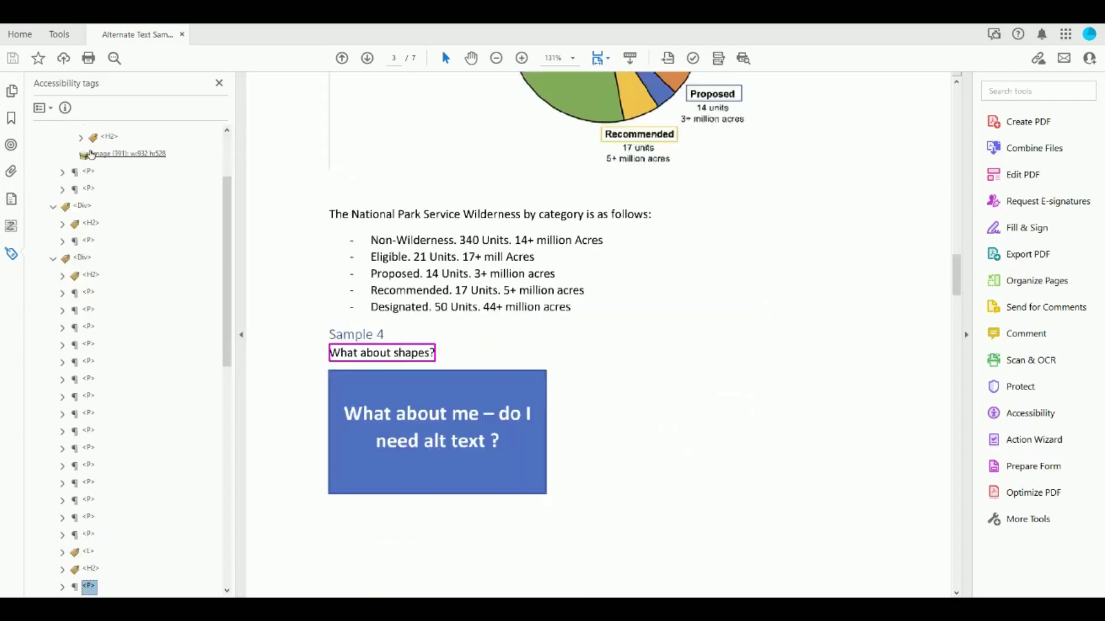
key("Down")
key("Down")
key("Down")
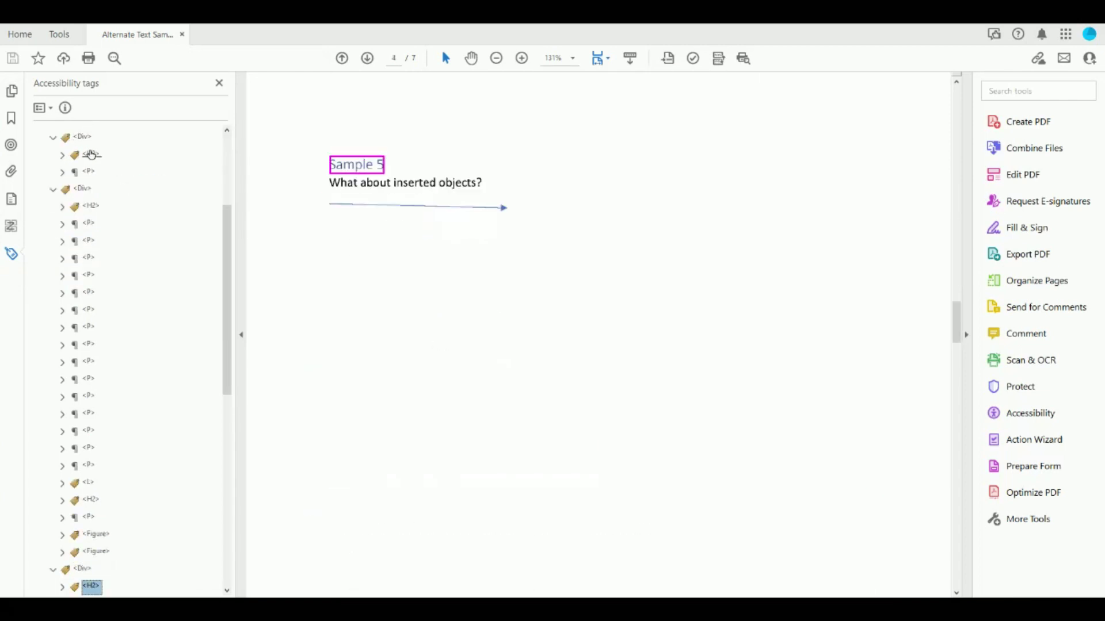
key("Down")
key("Down")
key("Down")
key("Down")
key("Down")
key("Down")
key("Down")
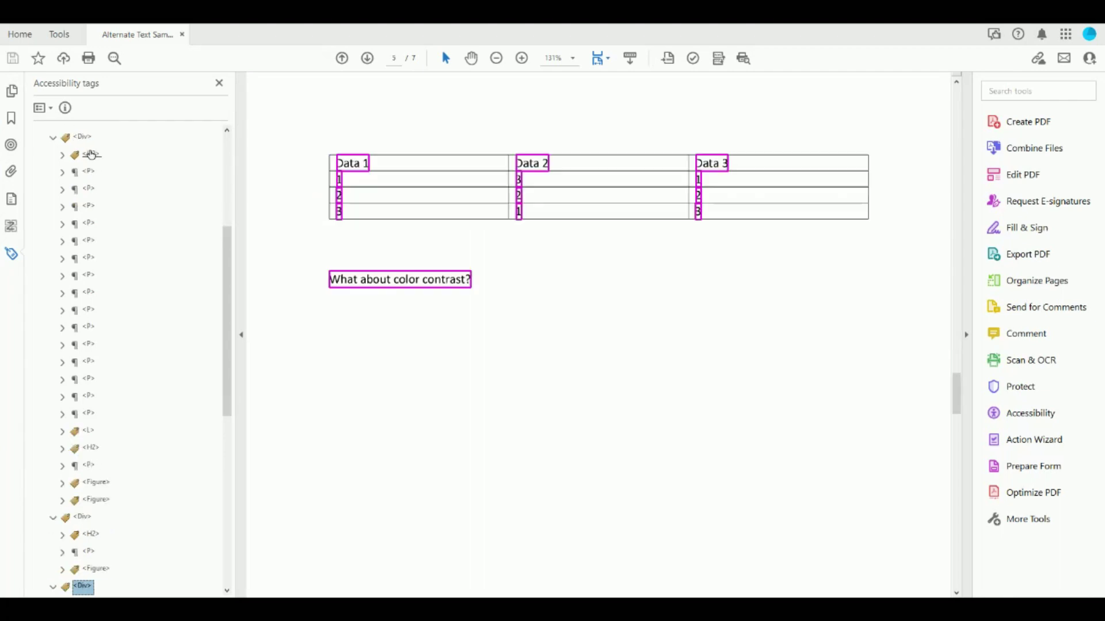
key("Down")
key("Down")
key("Down")
key("Down")
key("Down")
key("Down")
key("Down")
key("Down")
key("Down")
key("Down")
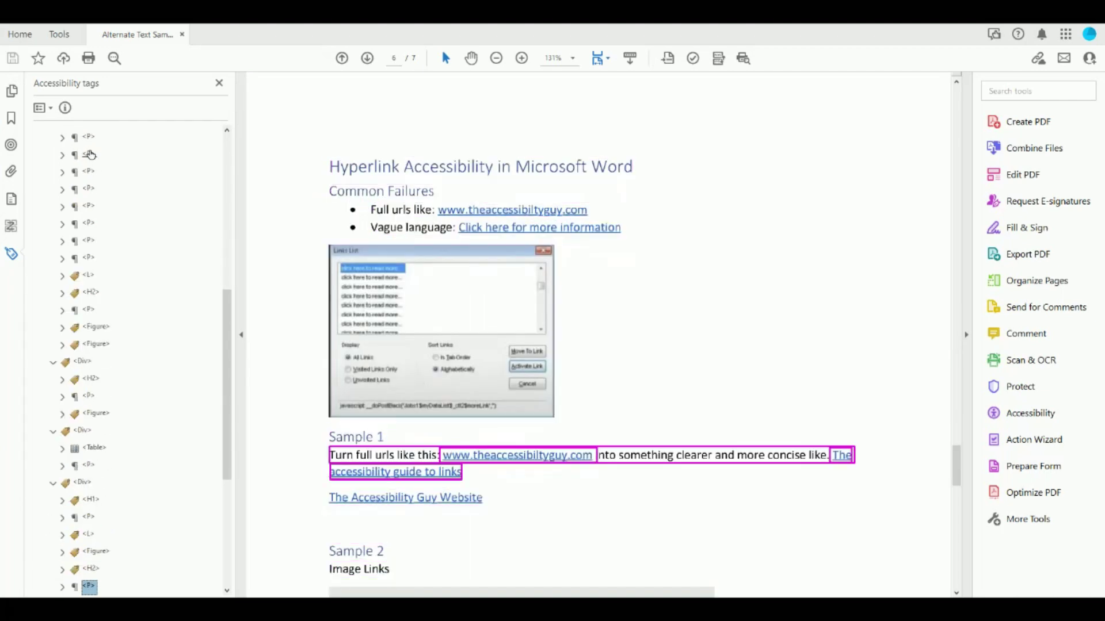
key("Down")
key("Down")
key("Down")
key("Down")
key("Down")
key("Down")
key("Down")
key("Down")
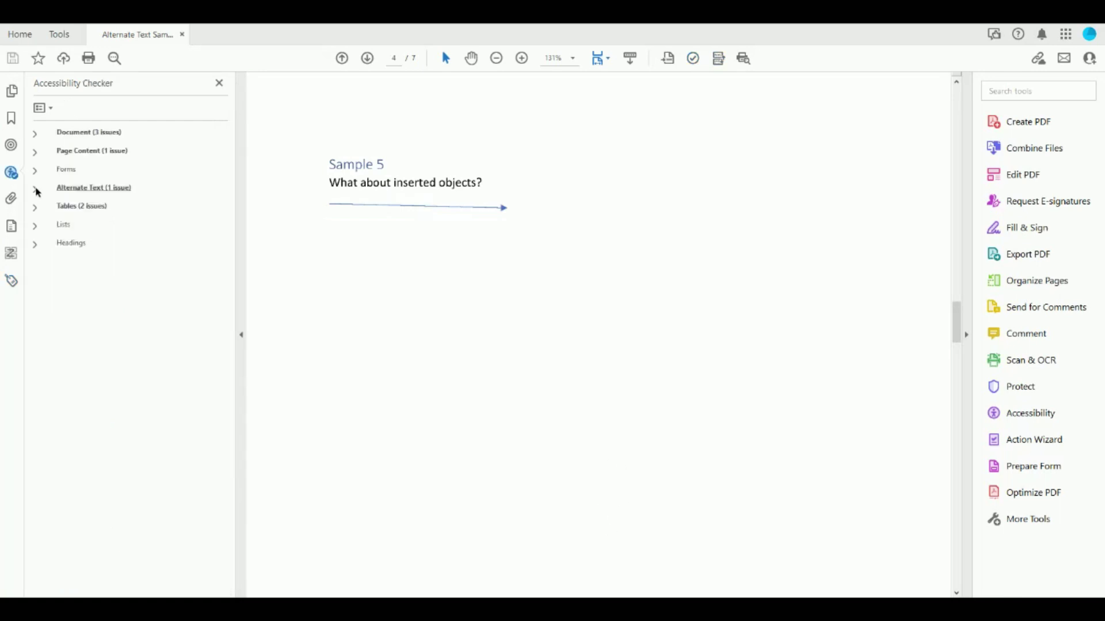
Step: Expand the failed Figures alternate text results, jump to Figure 1, and show the failed table headers
left_click(34, 189)
left_click(43, 207)
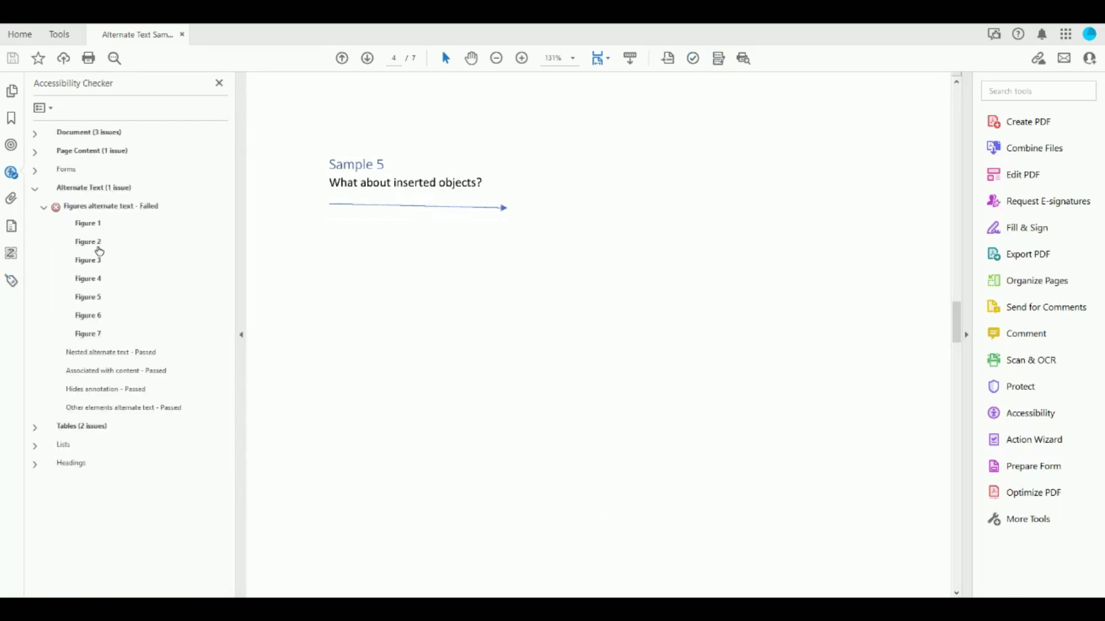
left_click(87, 223)
left_click(34, 427)
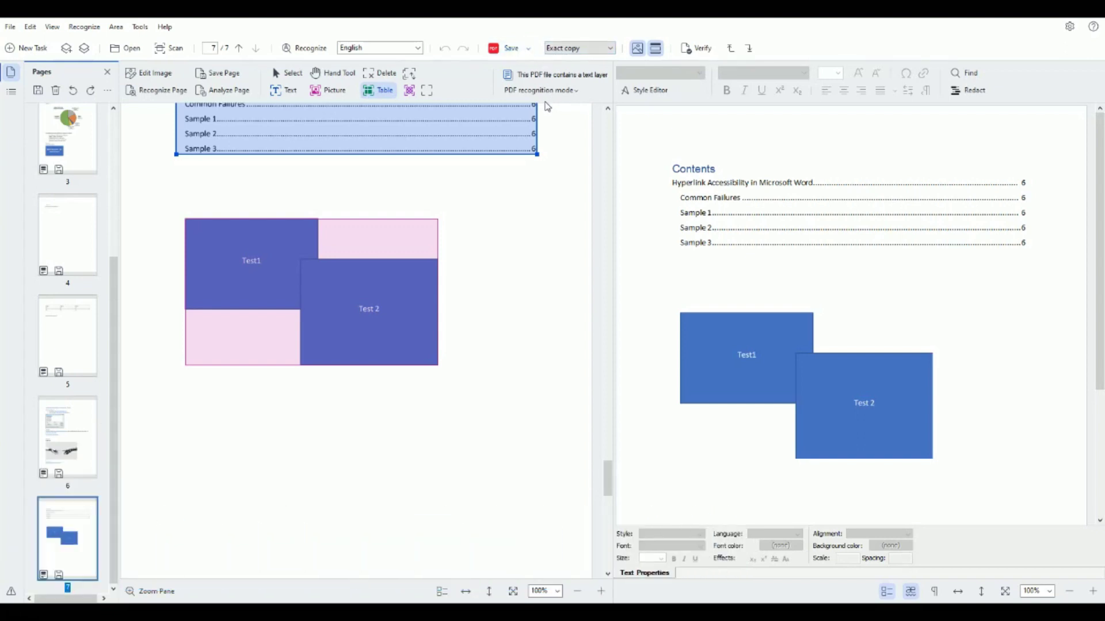
Step: Export to Word as an Editable copy, then inspect the sequoia text box in the result
left_click(598, 48)
left_click(576, 62)
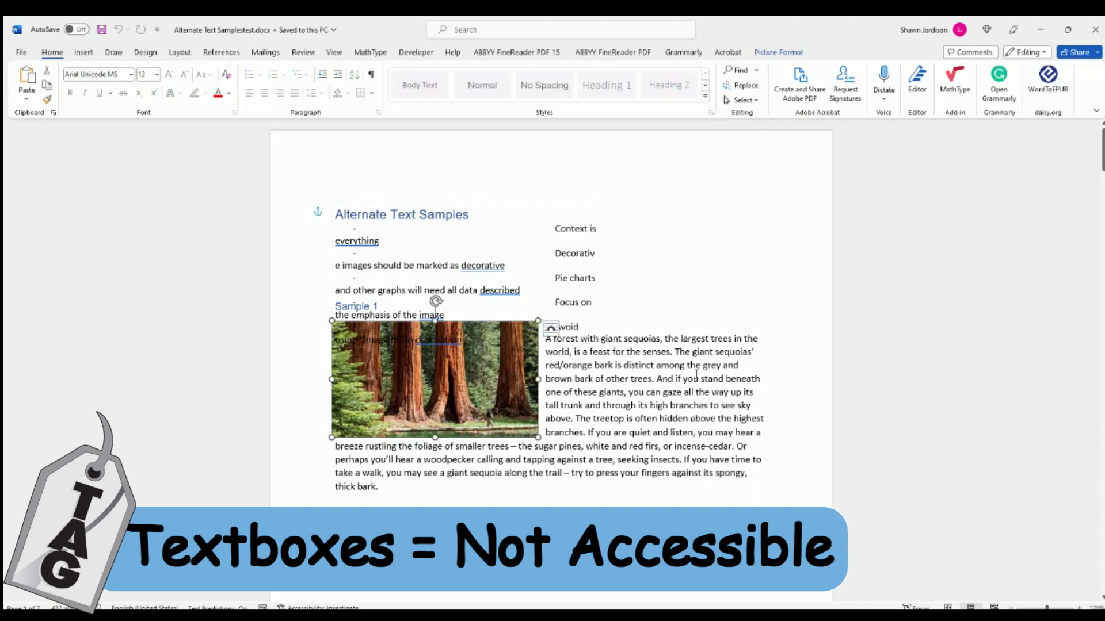
left_click_drag(701, 379, 701, 392)
left_click(554, 326)
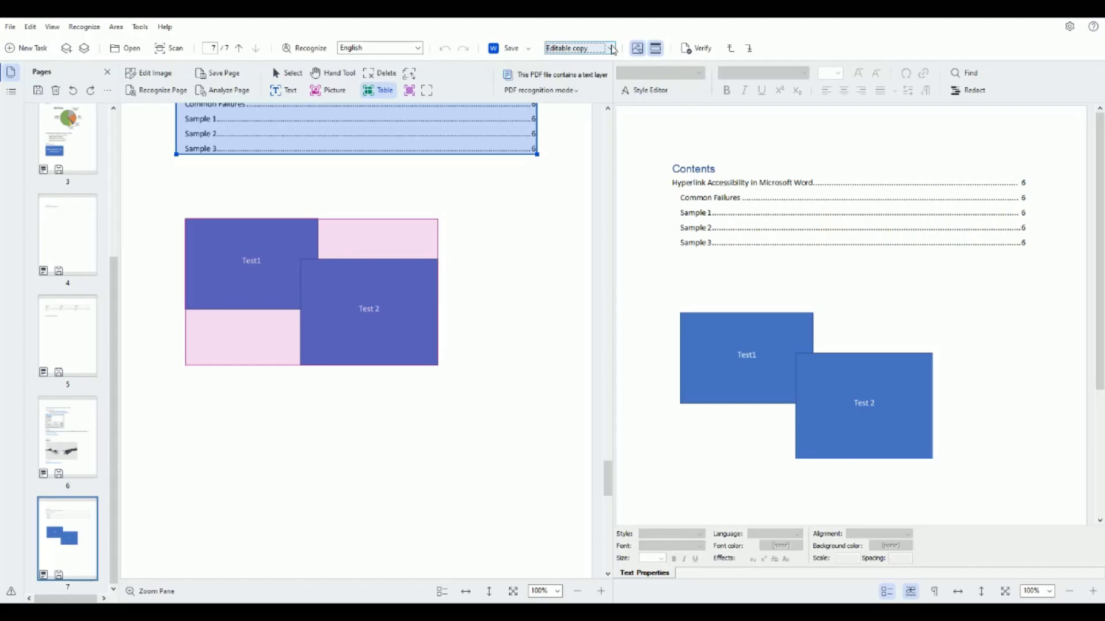
Step: Change the Word export mode from Editable copy to Formatted text
left_click(608, 49)
left_click(634, 145)
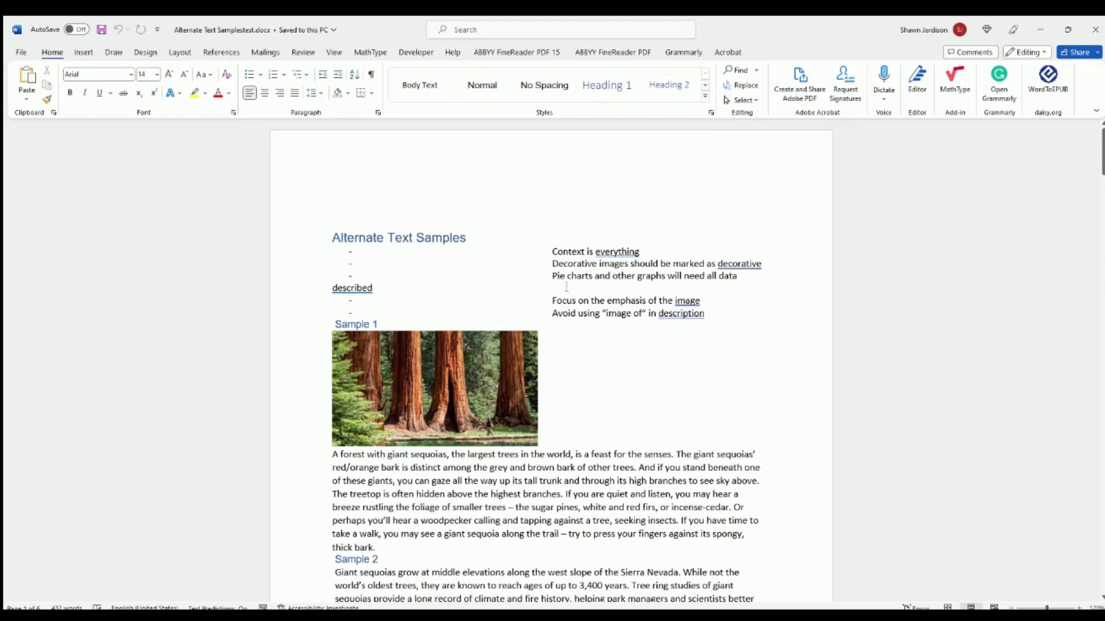
Step: Scroll through the Word document from the sequoia samples to the Contents list, selecting the Sample 3 pie chart
left_click(371, 287)
scroll(563, 287, "down", 5)
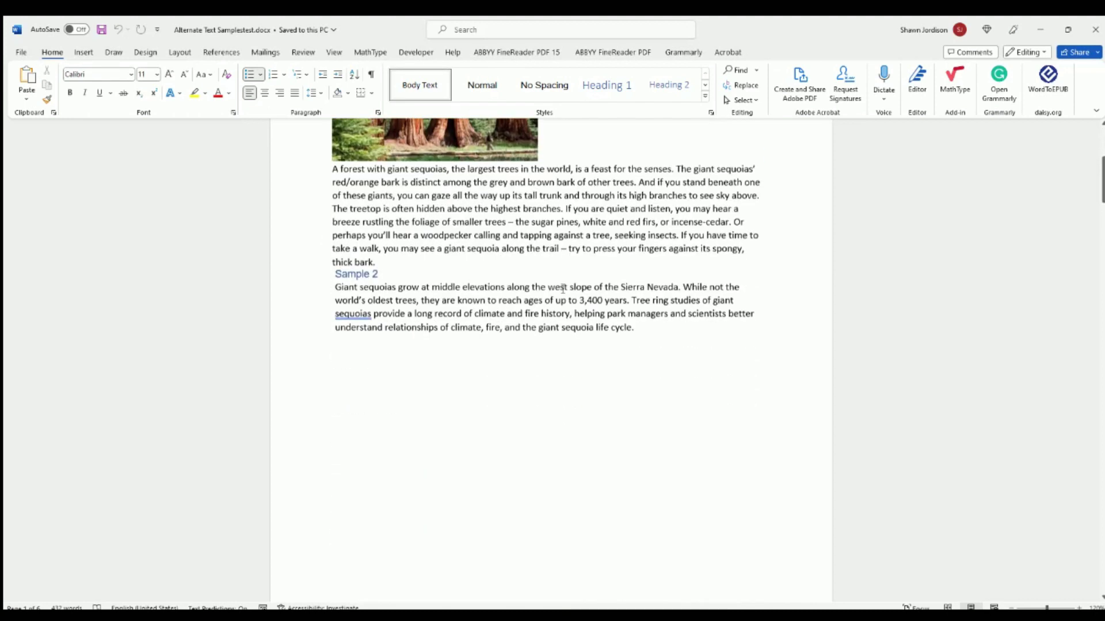
scroll(563, 289, "down", 5)
left_click(553, 295)
scroll(552, 295, "down", 2)
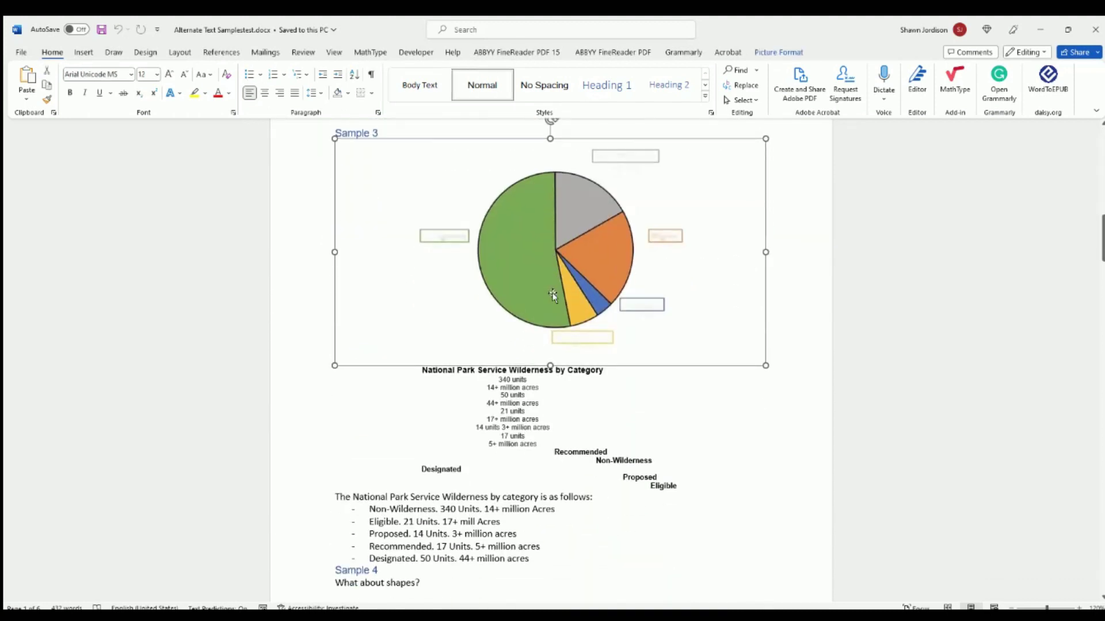
scroll(354, 354, "down", 5)
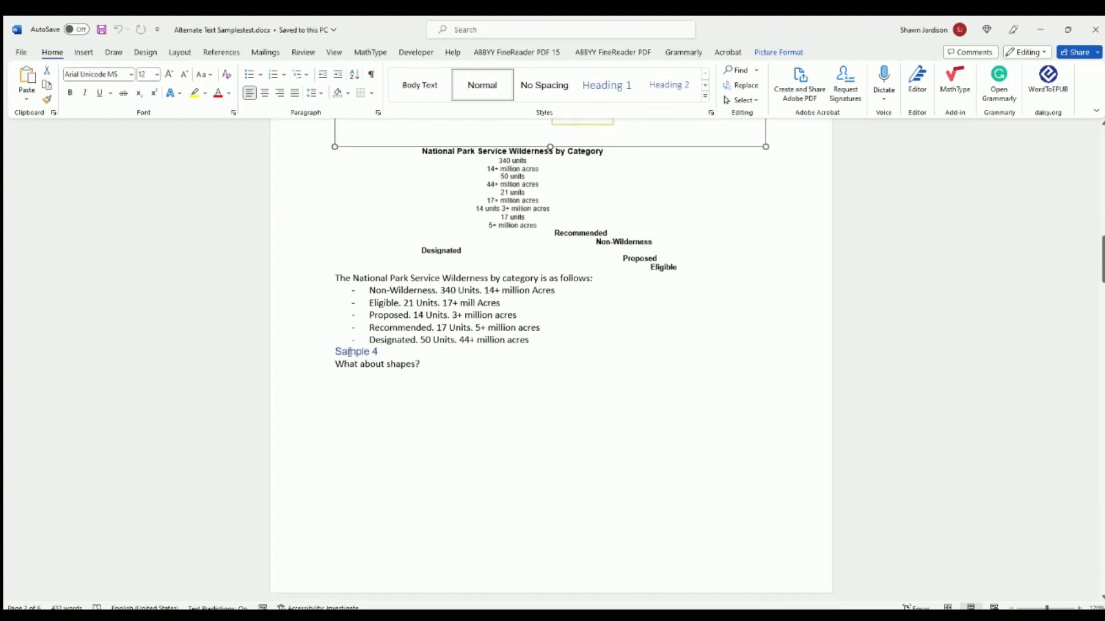
scroll(339, 351, "down", 15)
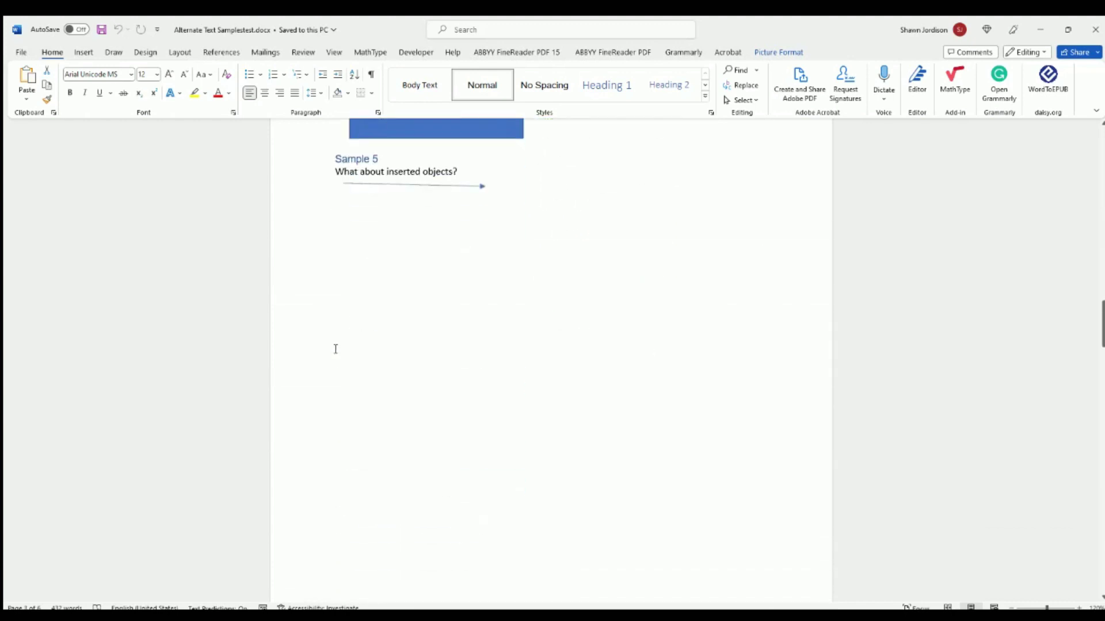
scroll(336, 349, "down", 10)
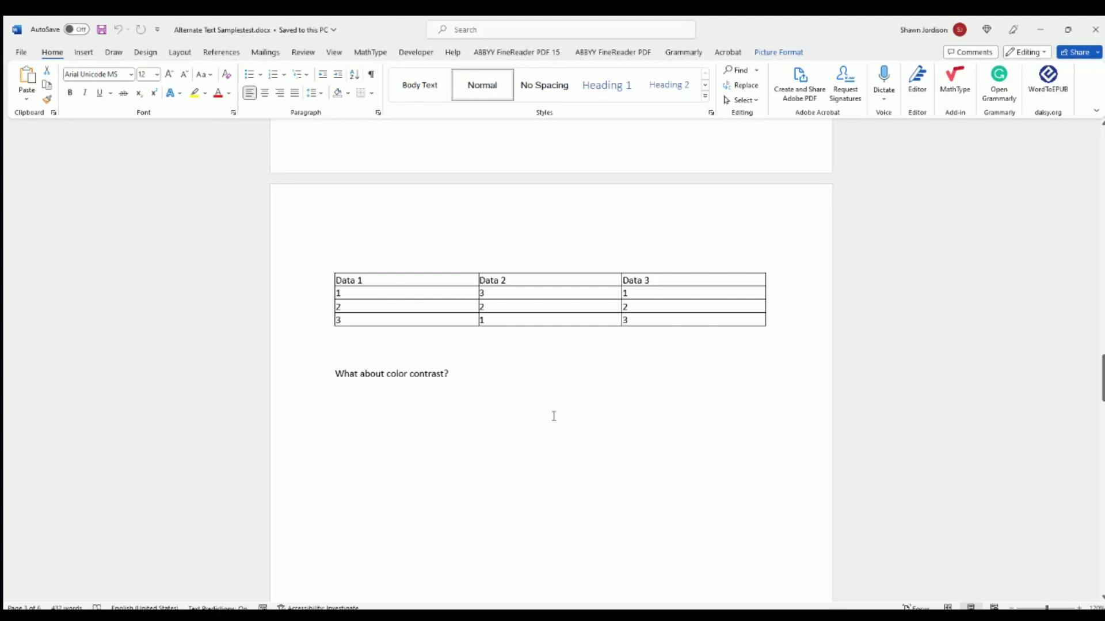
scroll(554, 416, "down", 20)
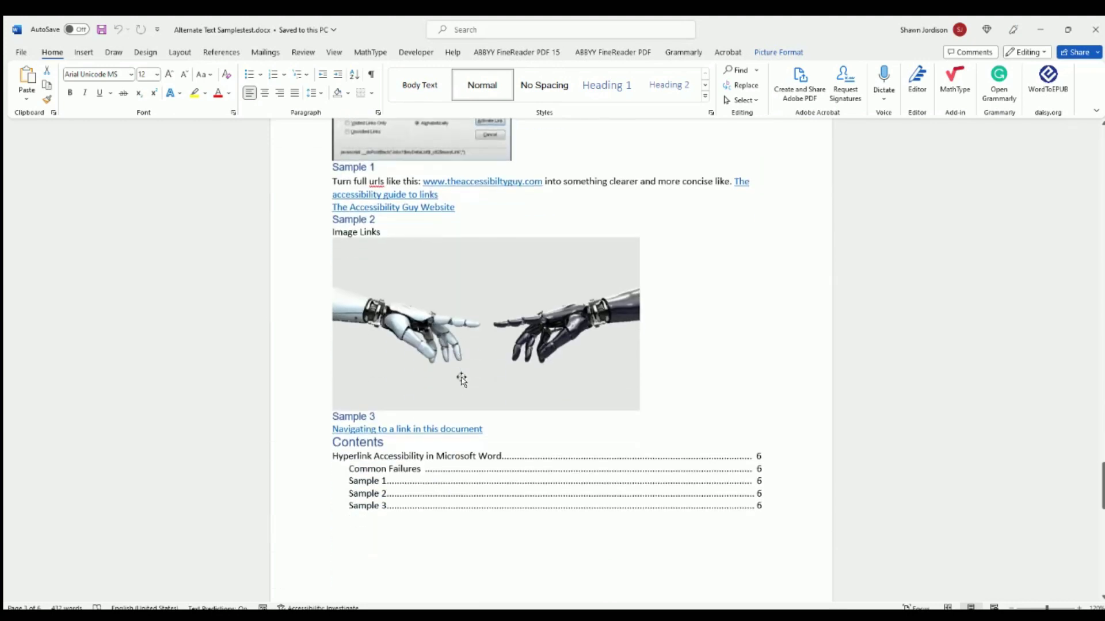
scroll(462, 380, "up", 5)
scroll(454, 377, "down", 7)
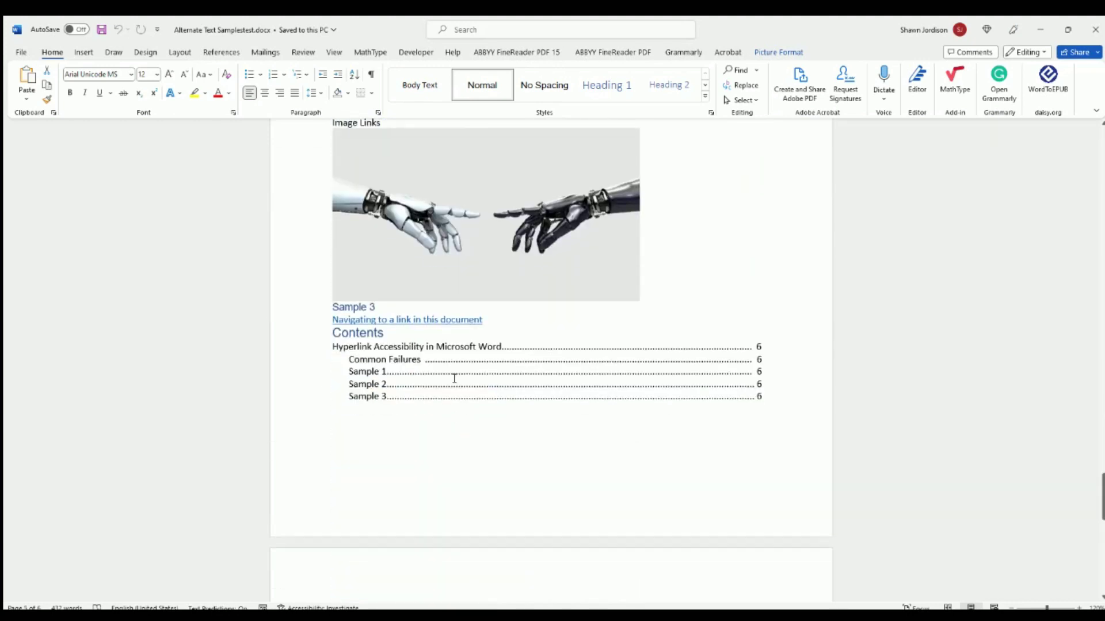